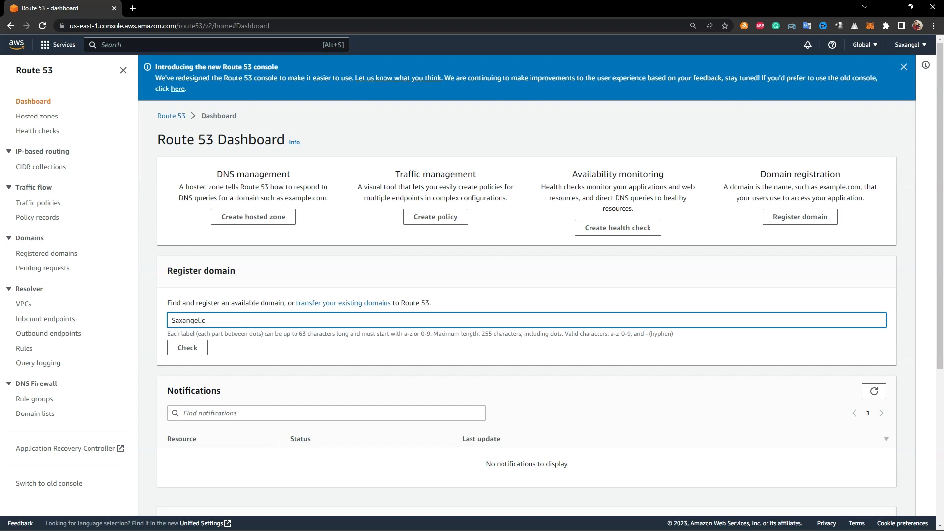
# - Check the availability of the domain saxangel.co.uk, written in lowercase, and add it to the cart
pyautogui.write('o.uk')
pyautogui.click(187, 348)
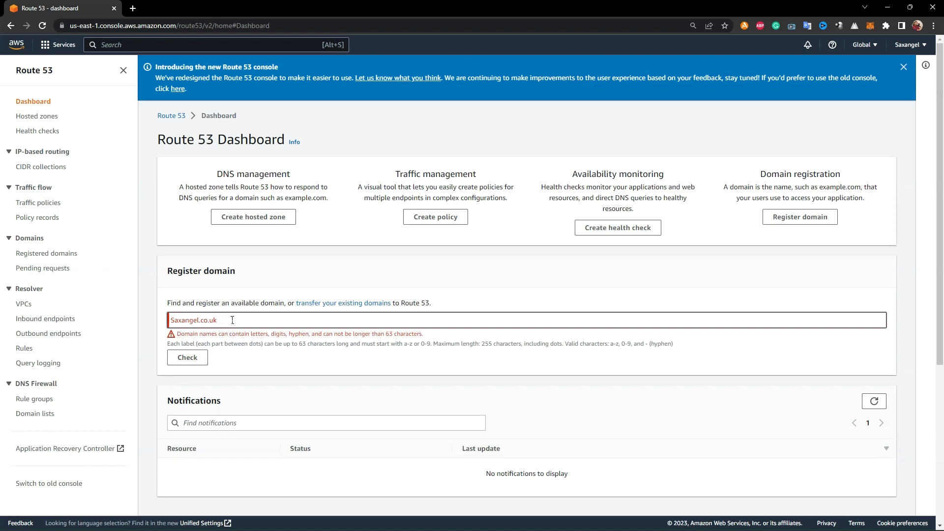
pyautogui.moveTo(232, 320); pyautogui.dragTo(145, 313)
pyautogui.write('sa')
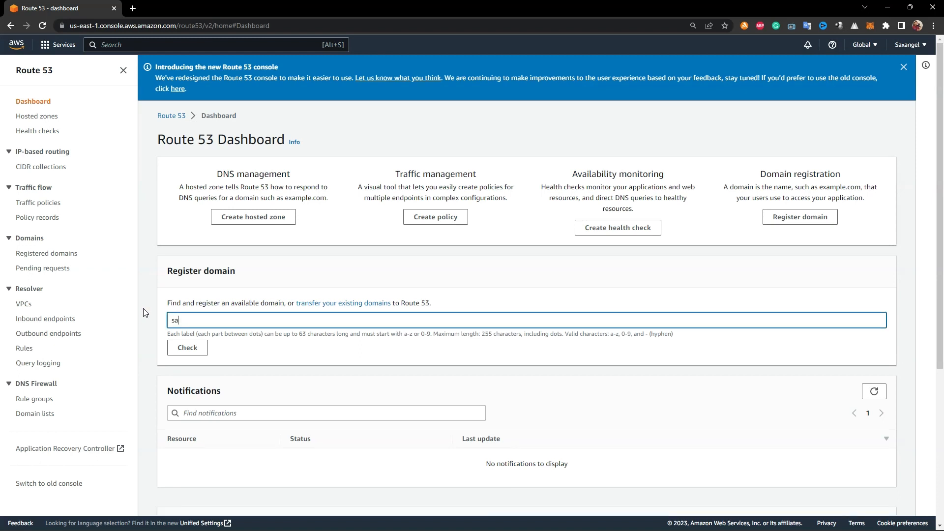
pyautogui.write('xange')
pyautogui.write('l.co.uk')
pyautogui.click(186, 349)
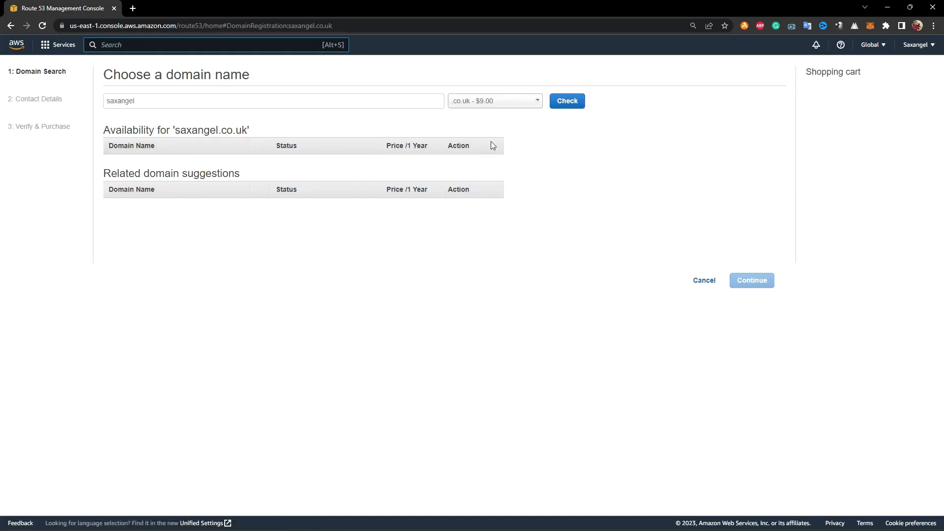
pyautogui.click(571, 109)
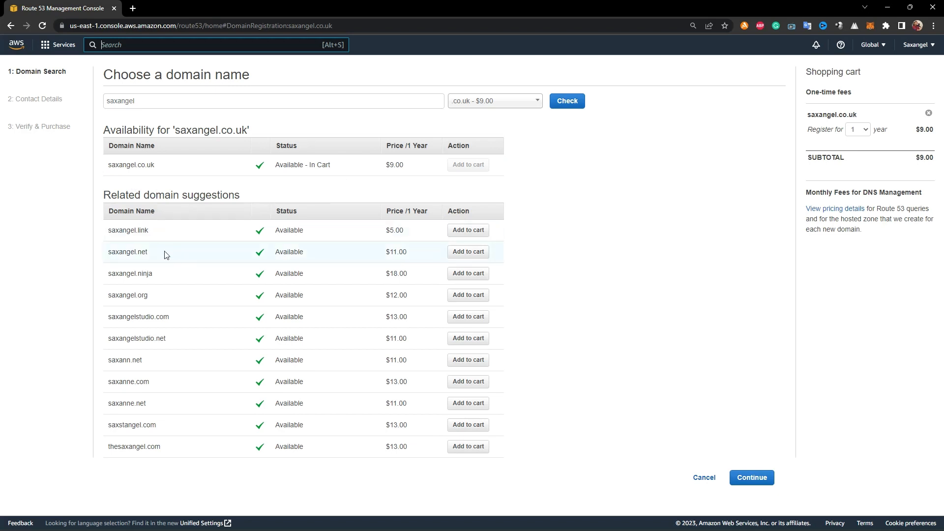
pyautogui.click(539, 109)
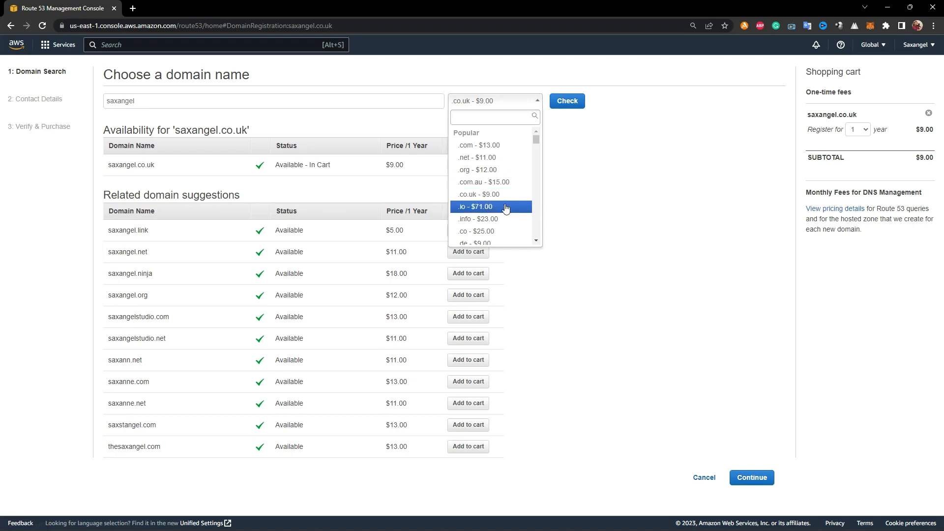
pyautogui.scroll(-2, 506, 208)
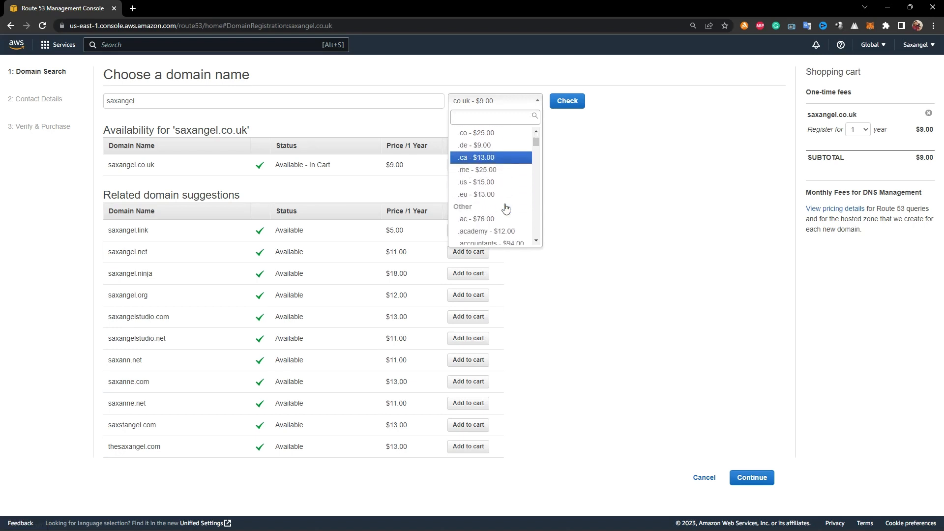
pyautogui.scroll(-1, 504, 205)
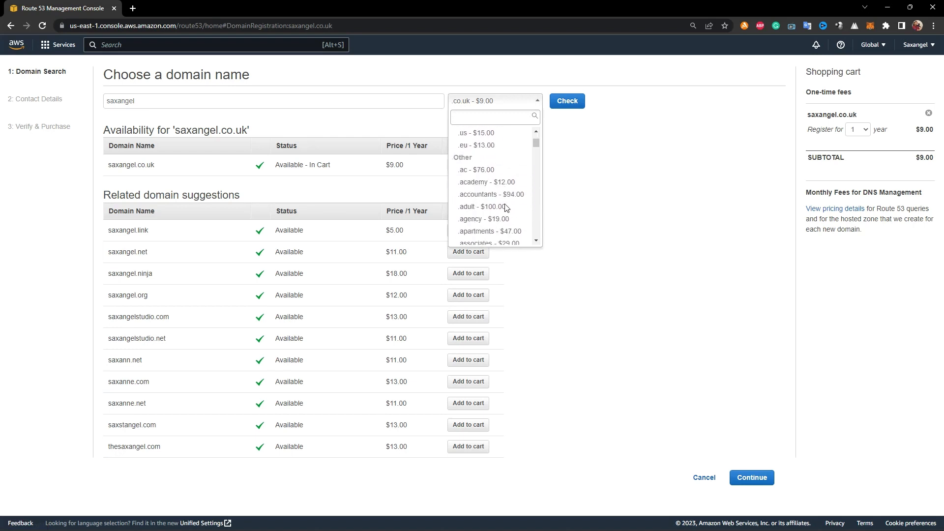
pyautogui.click(744, 422)
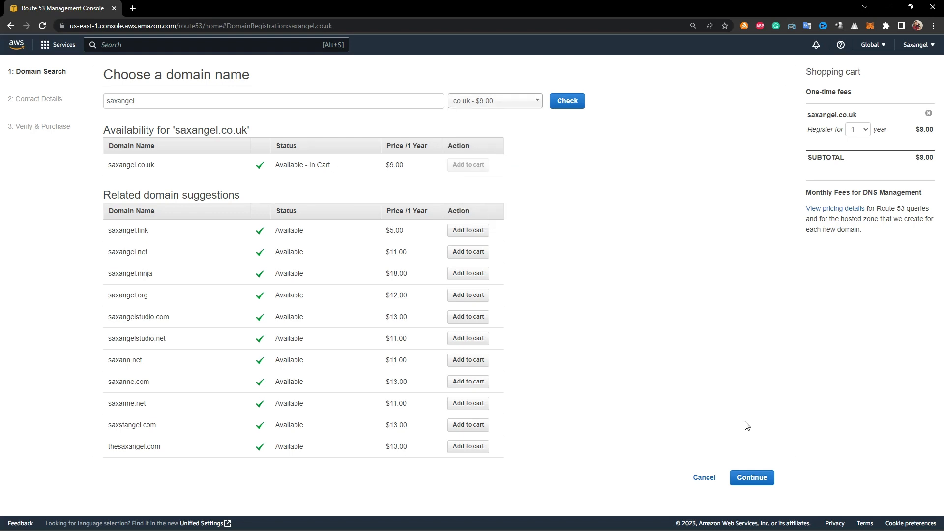
# - Complete the registrant contact details for the domain with Person as the contact type and proceed to order verification
pyautogui.click(759, 479)
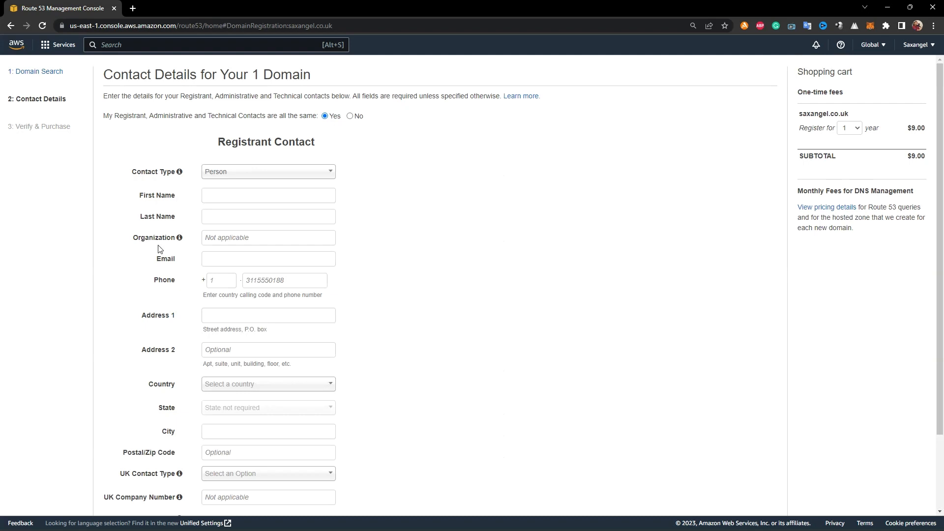
pyautogui.scroll(-1, 158, 249)
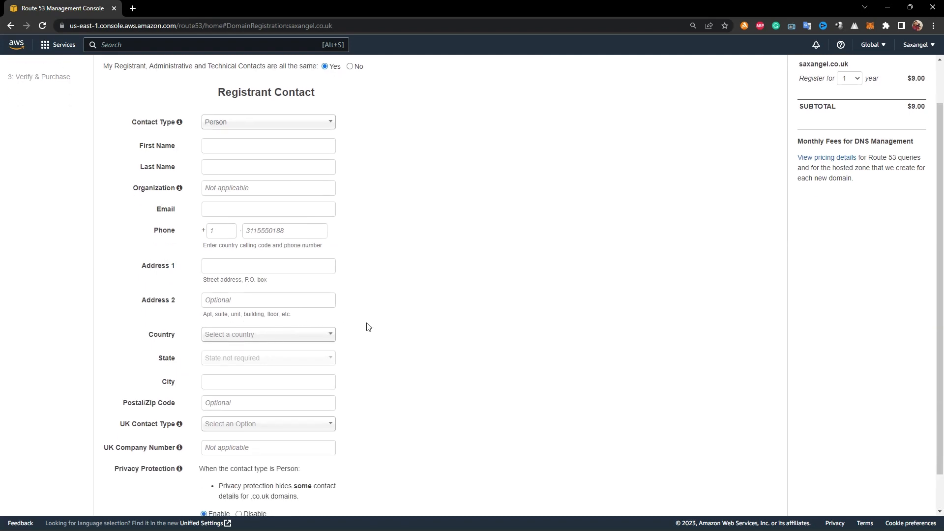
pyautogui.scroll(-1, 366, 326)
pyautogui.scroll(2, 368, 327)
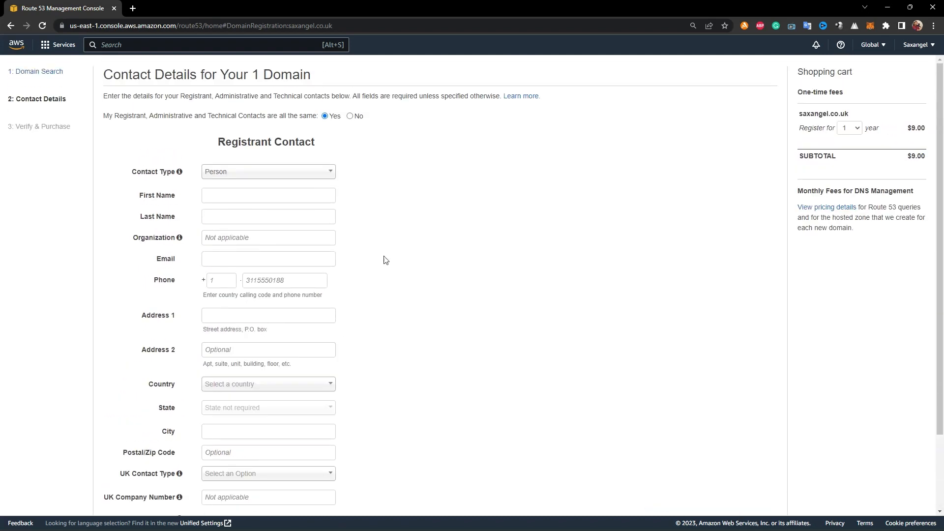
pyautogui.click(336, 178)
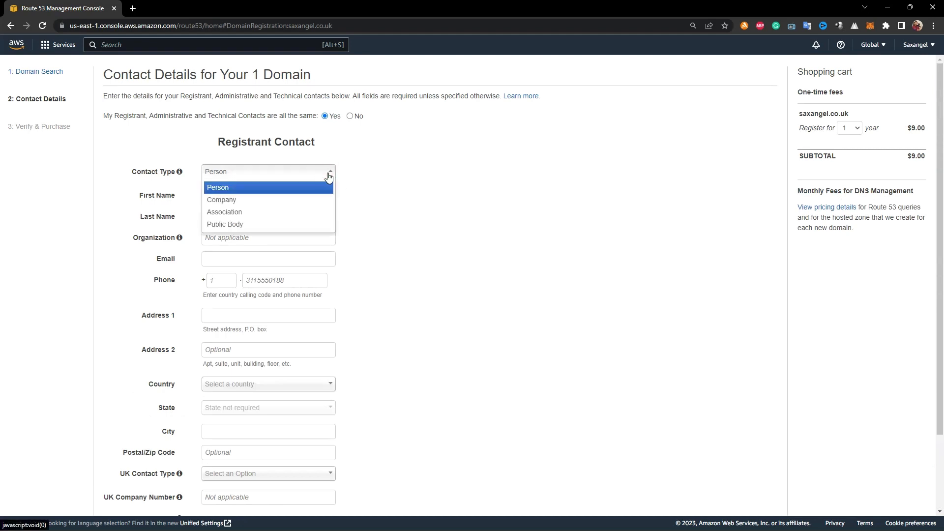
pyautogui.click(301, 189)
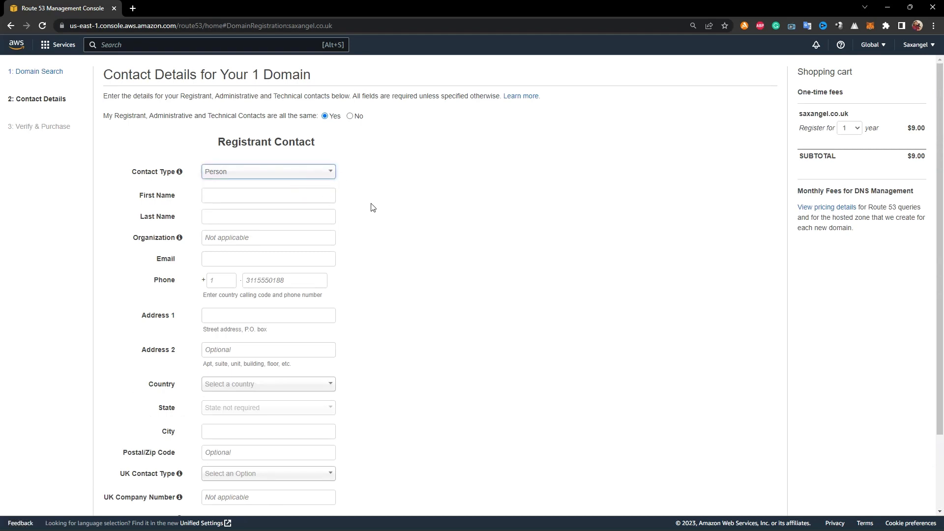
pyautogui.scroll(-1, 441, 362)
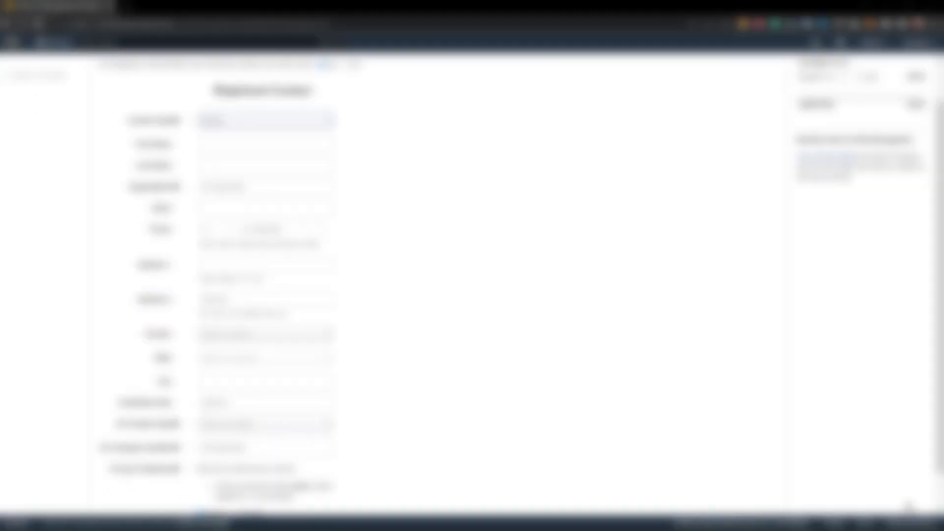
pyautogui.click(743, 499)
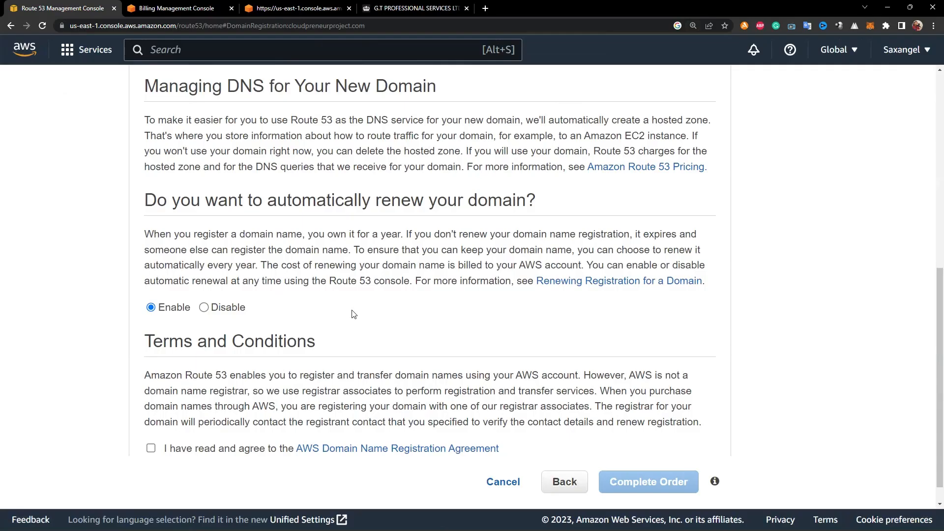
# - Disable automatic renewal of the domain and agree to the AWS Domain Name Registration Agreement
pyautogui.scroll(-1, 353, 315)
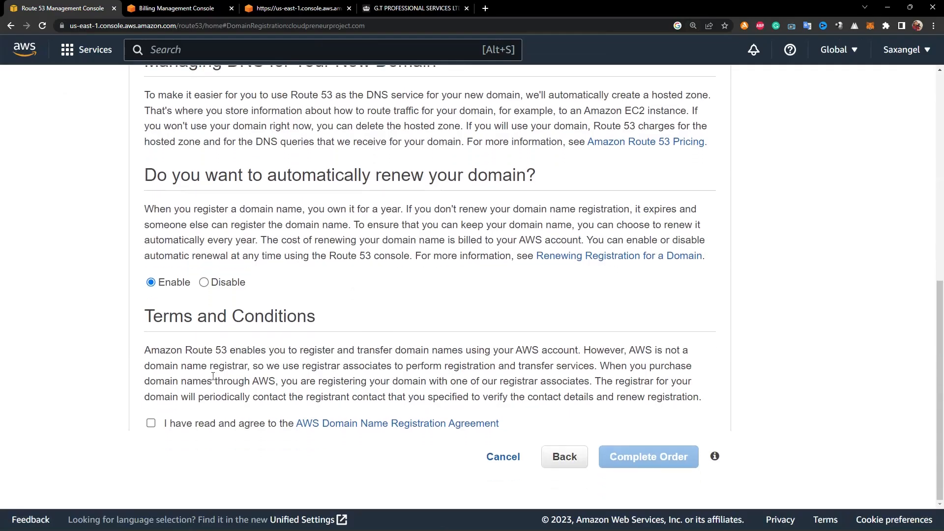
pyautogui.click(204, 285)
pyautogui.click(155, 425)
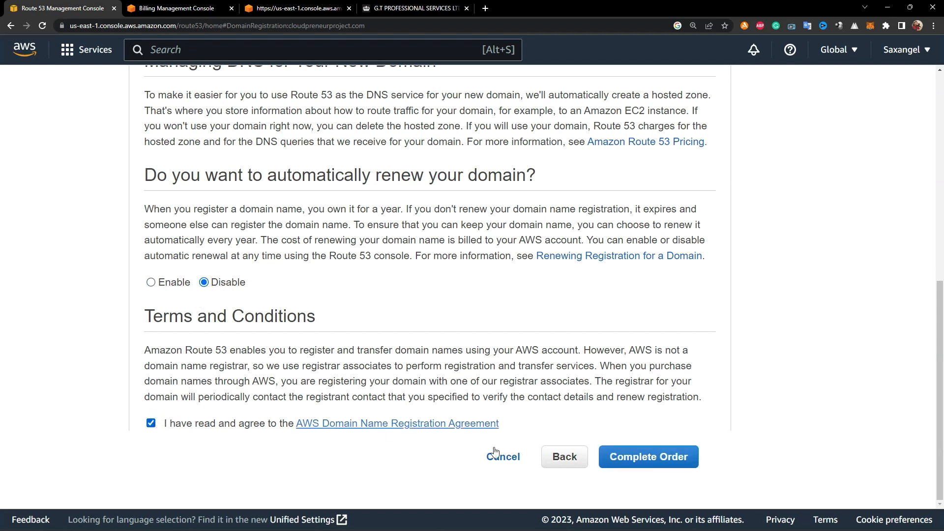
# - Complete the domain order, acknowledging that the registered payment method will be used, and close the order message
pyautogui.click(691, 464)
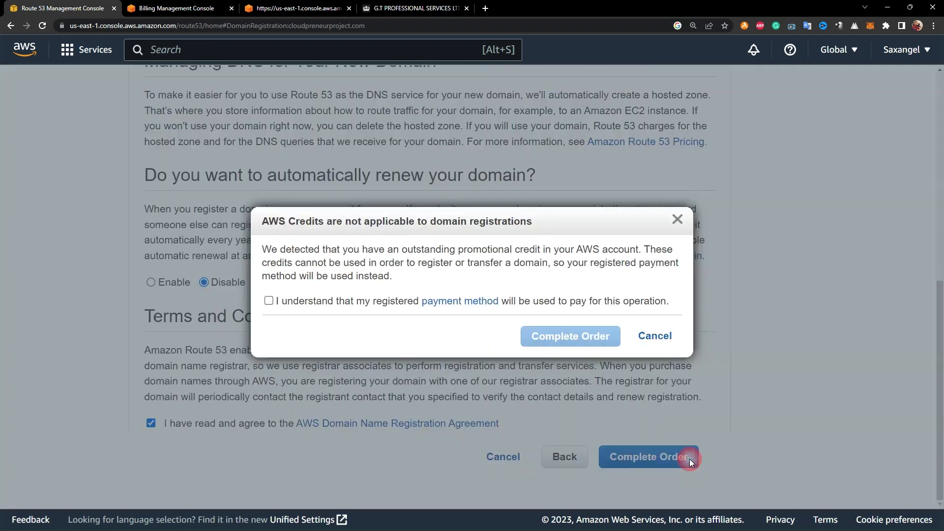
pyautogui.click(268, 301)
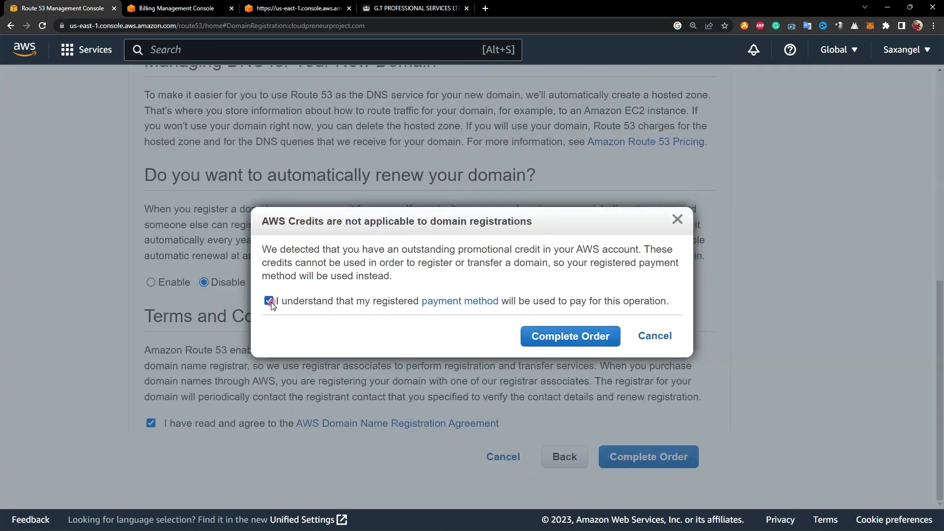
pyautogui.click(571, 337)
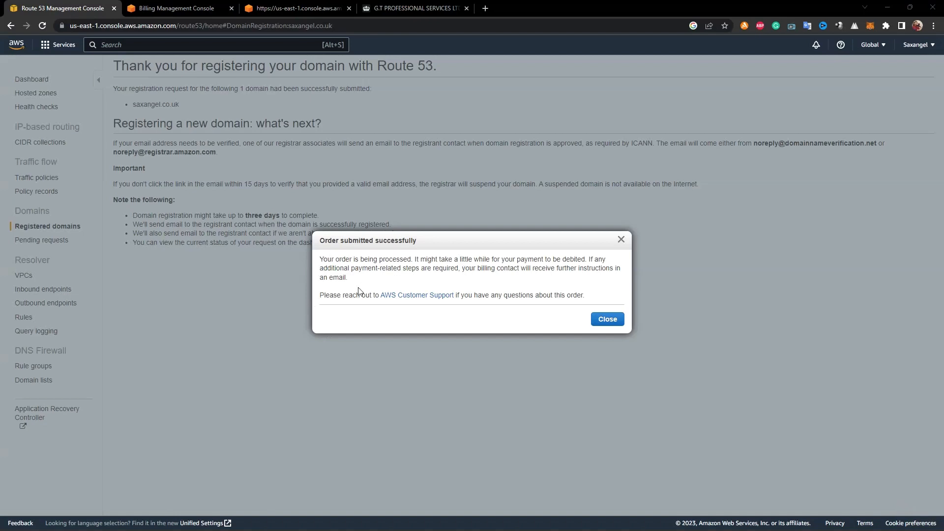
pyautogui.click(600, 324)
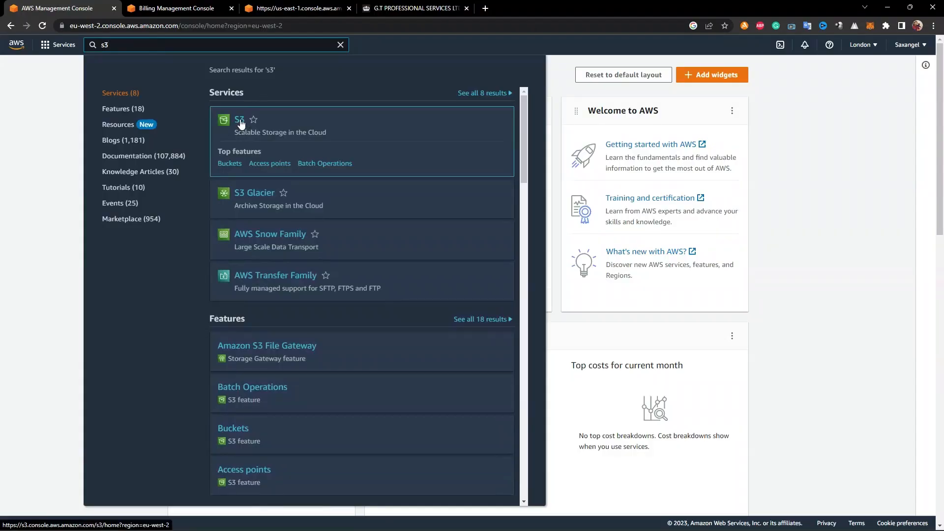
# - Open the S3 service and start creating a bucket named saxangel.co.uk
pyautogui.click(240, 121)
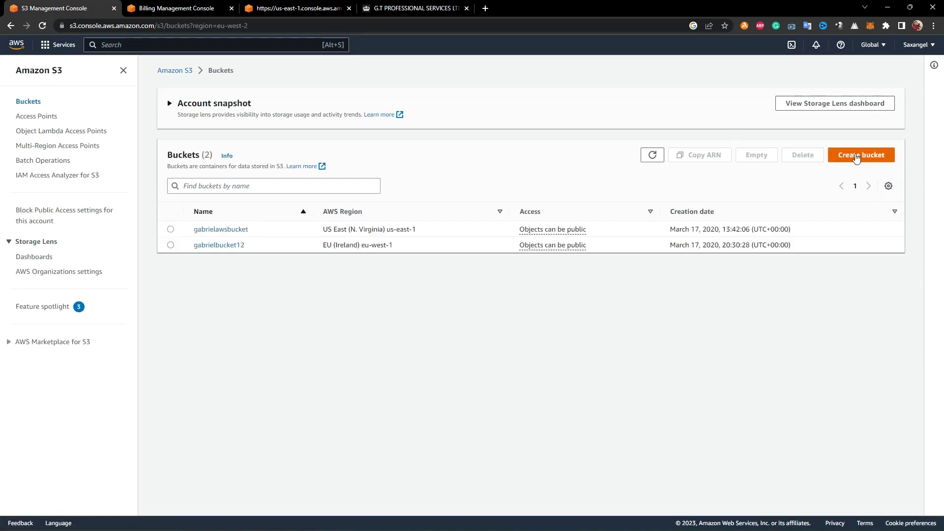
pyautogui.click(856, 157)
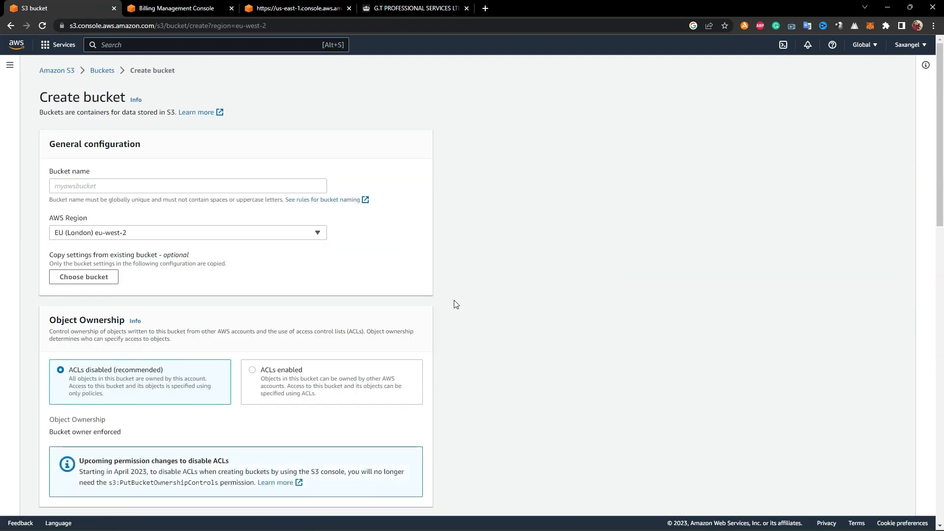
pyautogui.click(99, 186)
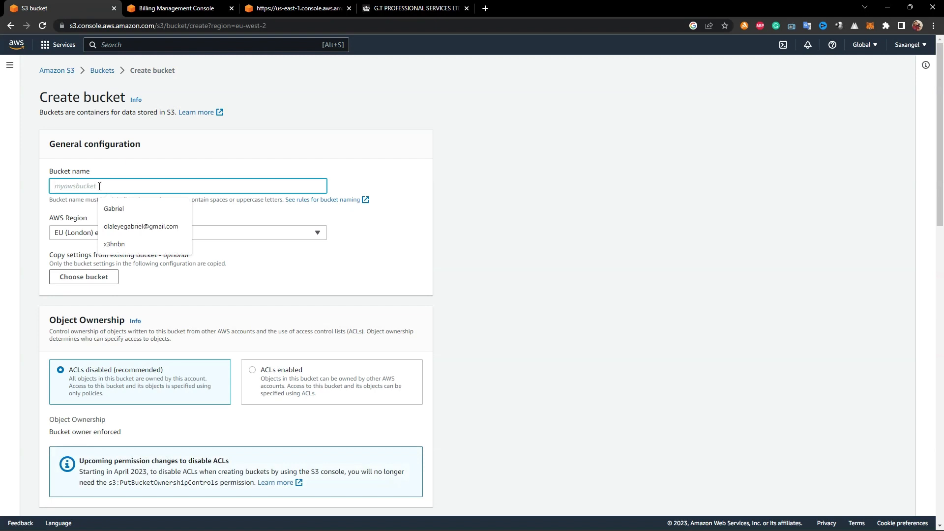
pyautogui.write('saxange')
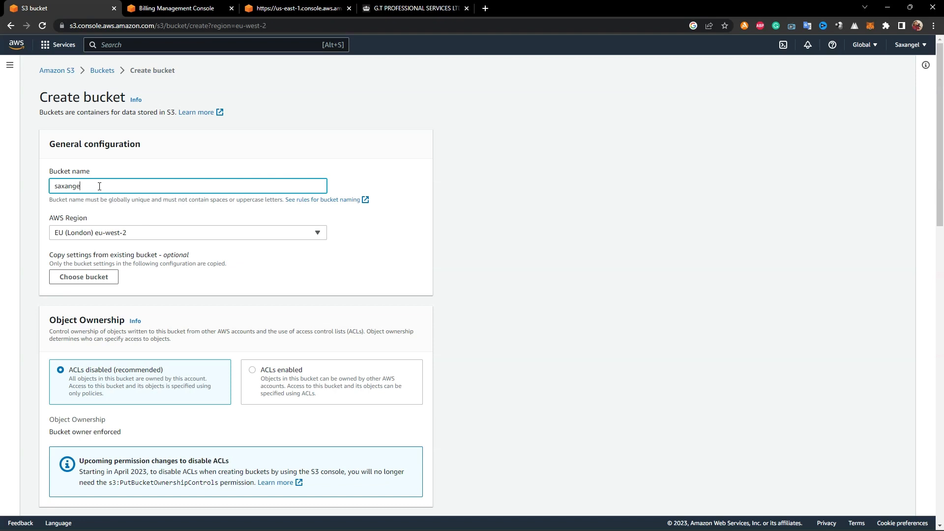
pyautogui.write('l.co.uk')
pyautogui.scroll(-3, 70, 308)
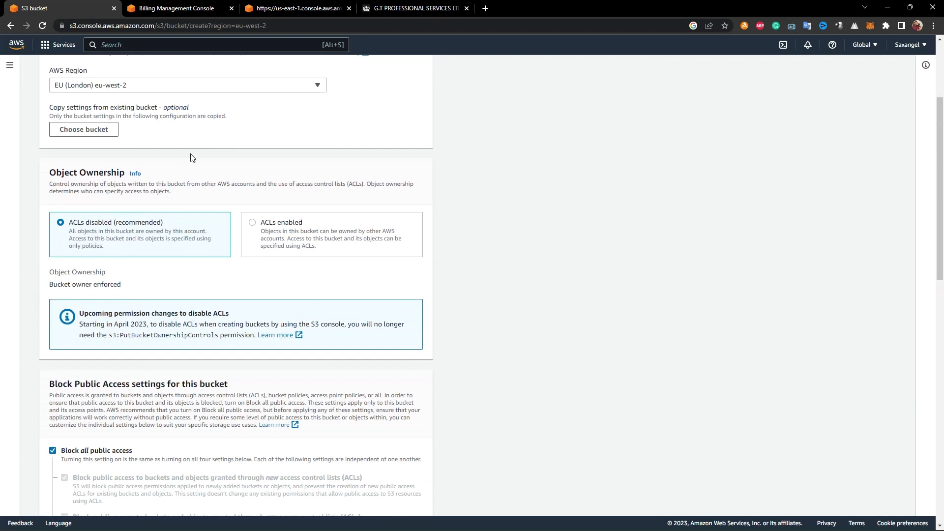
pyautogui.scroll(1, 190, 205)
pyautogui.click(317, 135)
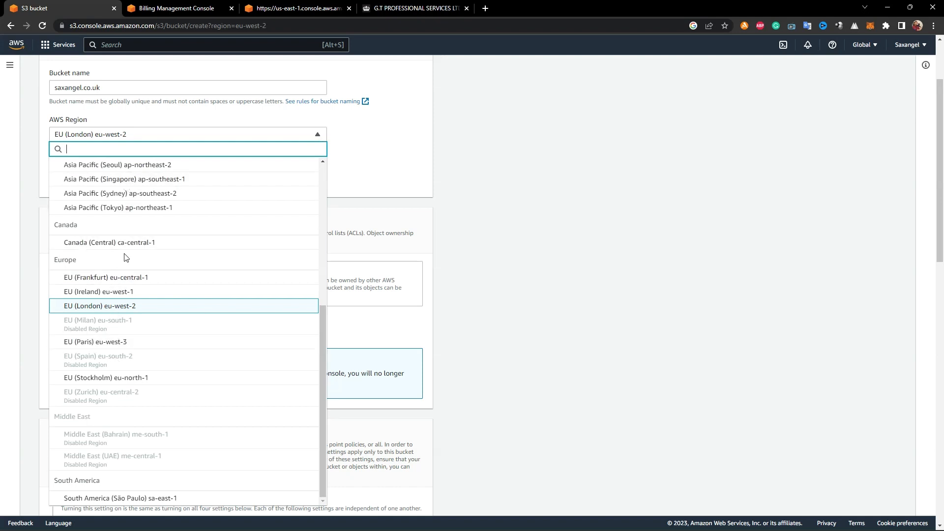
pyautogui.scroll(-2, 162, 341)
pyautogui.scroll(2, 156, 333)
pyautogui.click(401, 216)
# - Turn off Block all public access for the bucket and acknowledge that its objects might become public
pyautogui.scroll(-4, 99, 345)
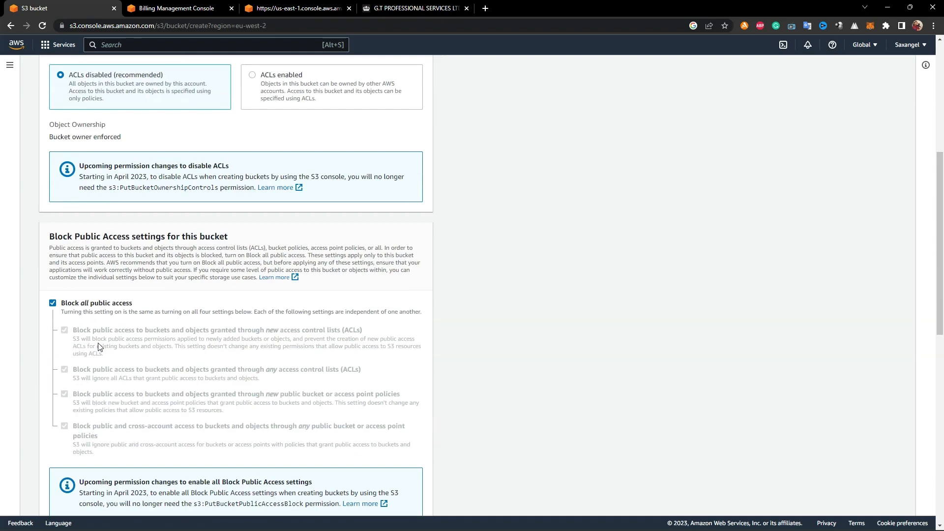
pyautogui.click(53, 304)
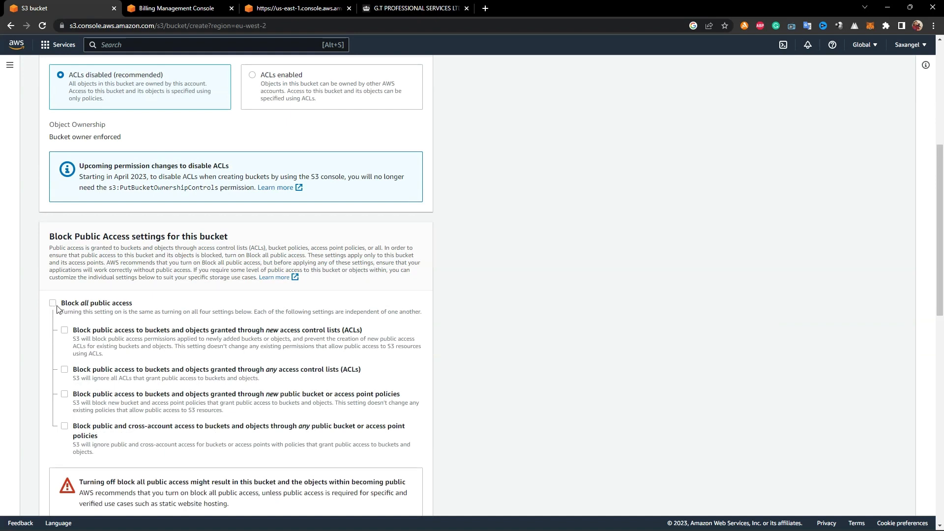
pyautogui.scroll(-1, 58, 308)
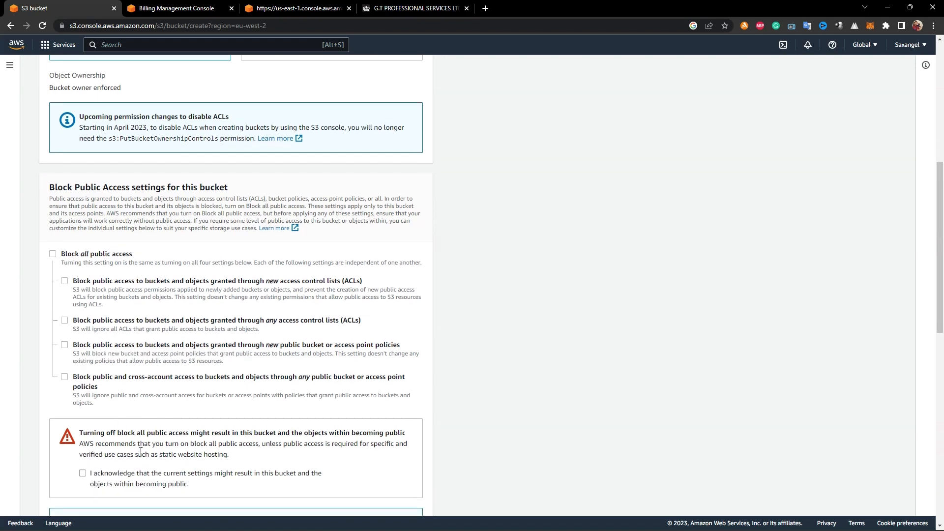
pyautogui.click(83, 473)
# - Create the bucket with the remaining default settings and open saxangel.co.uk from the bucket list
pyautogui.scroll(-1, 240, 421)
pyautogui.scroll(-4, 239, 420)
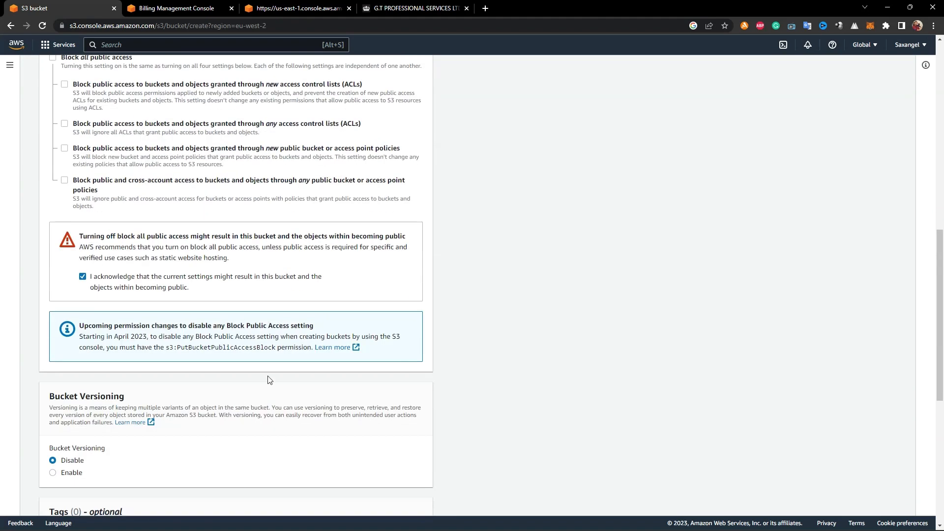
pyautogui.scroll(-2, 217, 364)
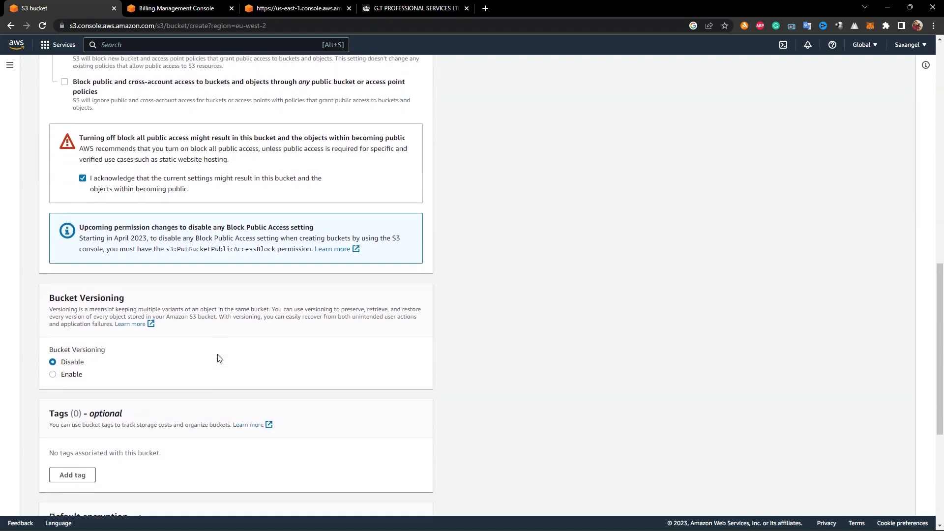
pyautogui.scroll(-5, 219, 358)
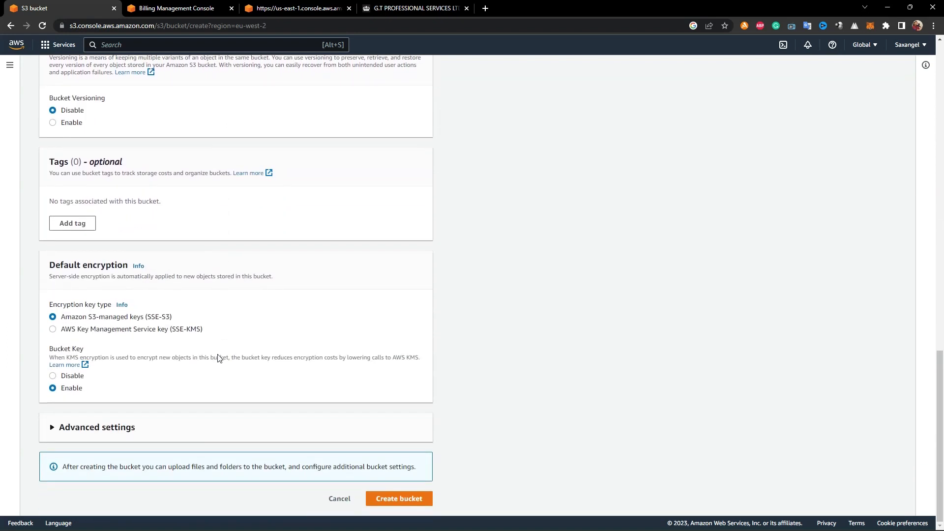
pyautogui.click(405, 501)
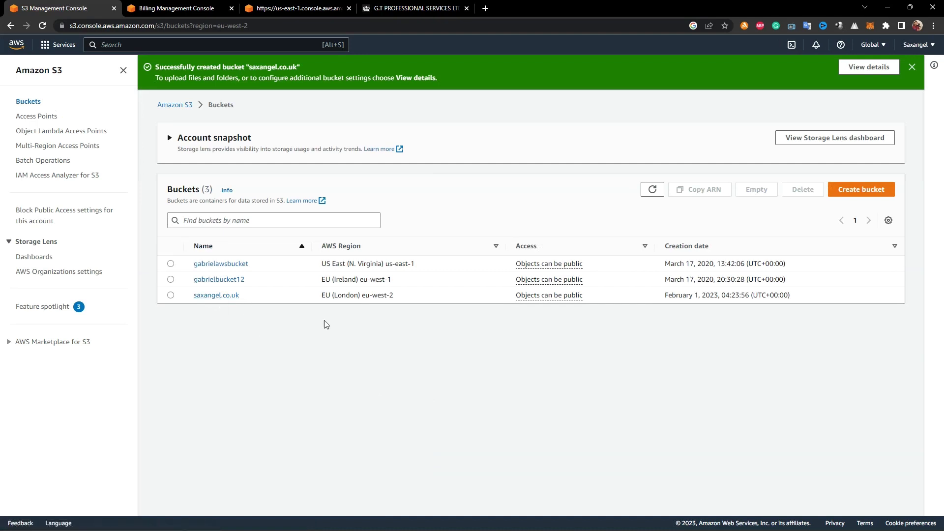
pyautogui.click(218, 297)
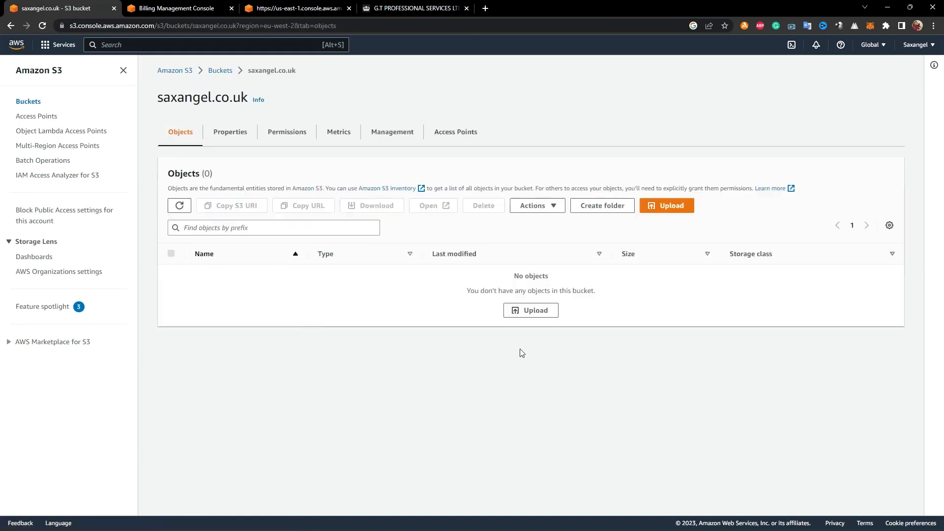
# - Start an upload to the saxangel.co.uk bucket, switch to Notepad and write the page text "Welcome to Saxangel Blog"
pyautogui.click(536, 311)
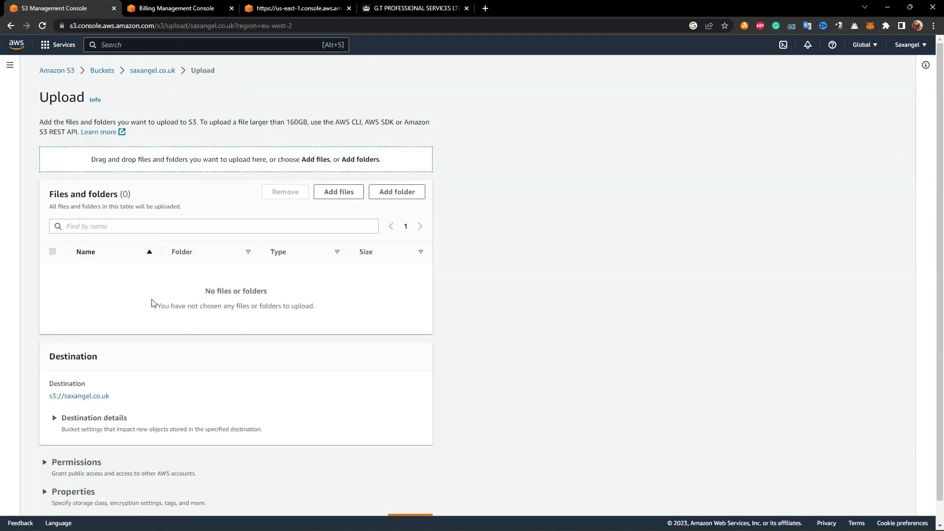
pyautogui.hotkey('alt', 'Tab')
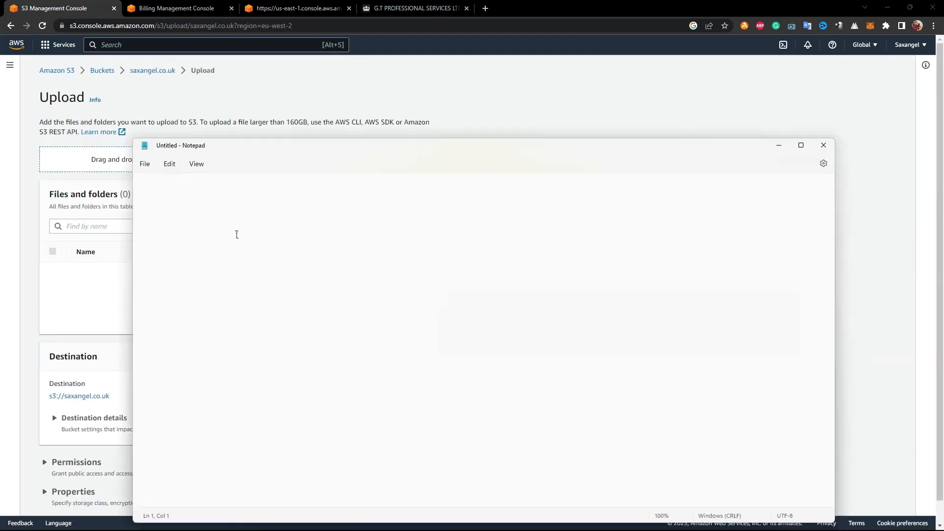
pyautogui.click(236, 234)
pyautogui.write('Welcome to Saxangel Blo')
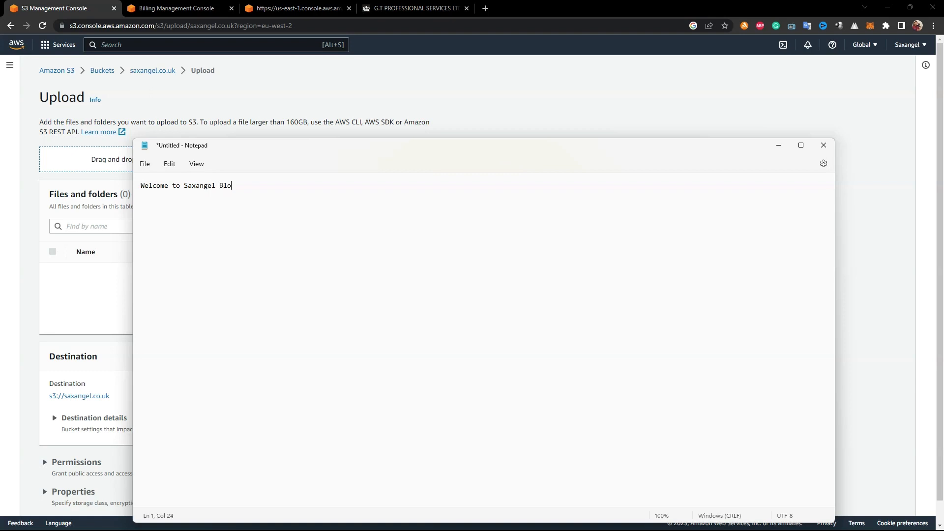
pyautogui.write('g')
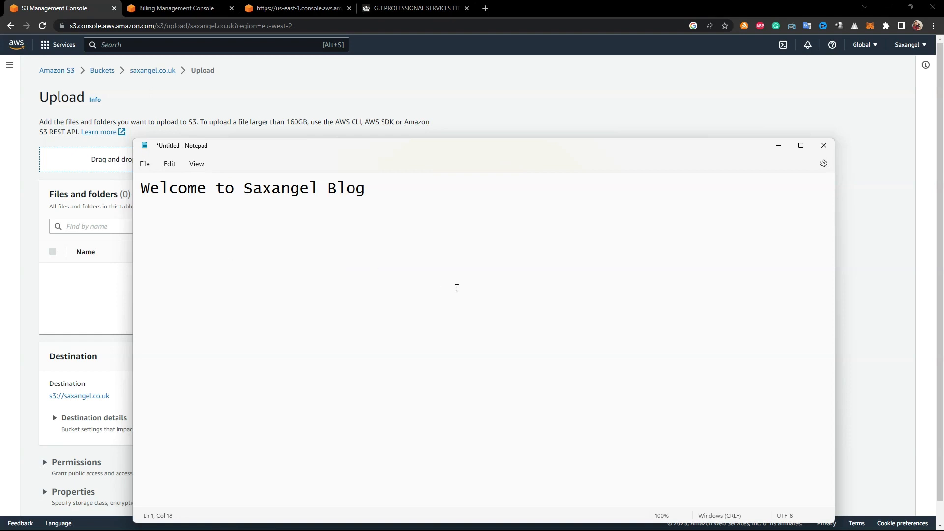
# - Save the Notepad text to the Desktop as index.html with the file type All files, and minimise Notepad
pyautogui.click(145, 164)
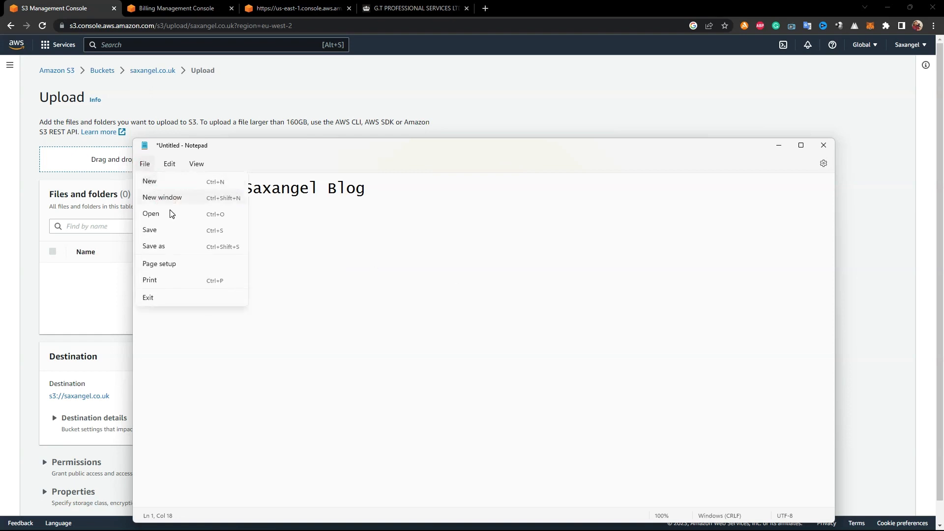
pyautogui.click(165, 244)
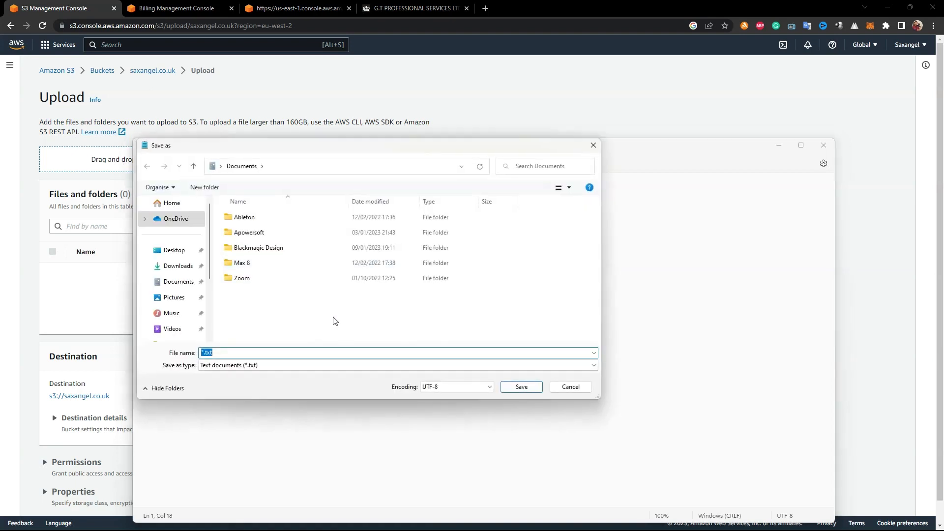
pyautogui.click(170, 252)
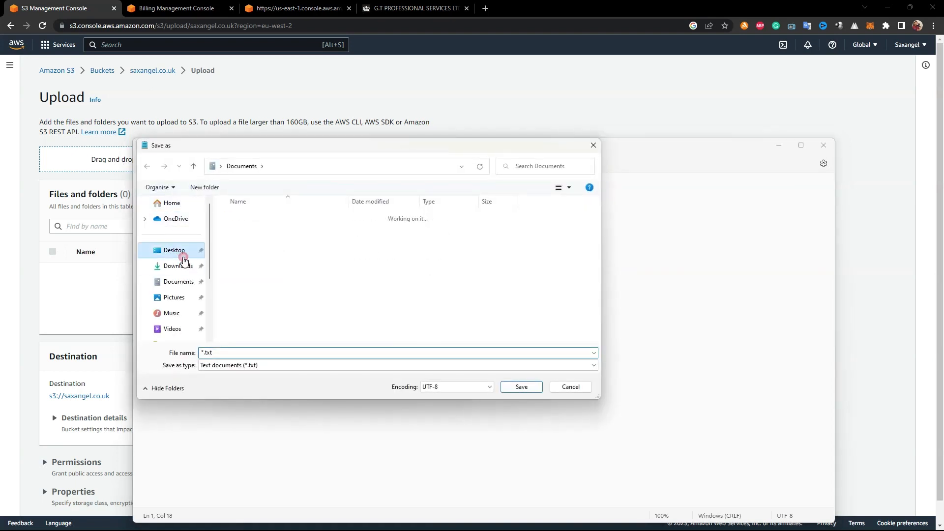
pyautogui.click(224, 353)
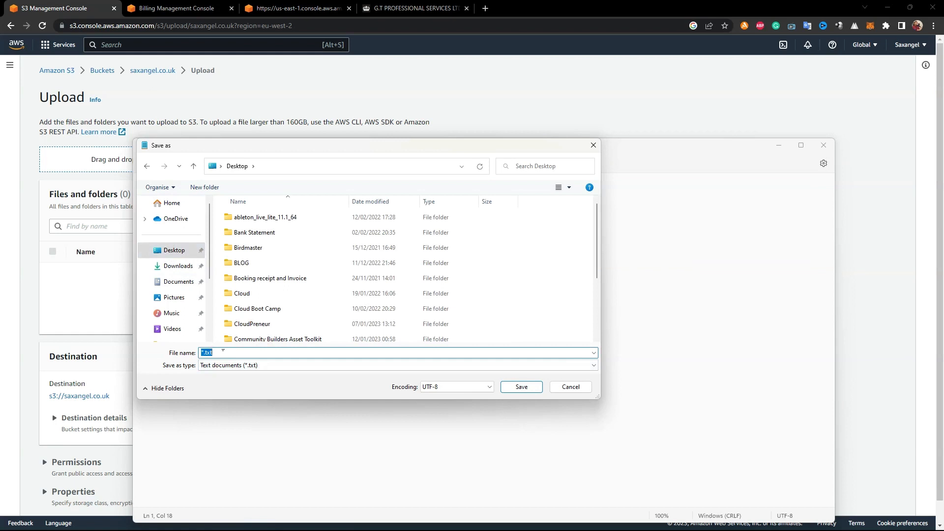
pyautogui.write('index.html')
pyautogui.click(283, 366)
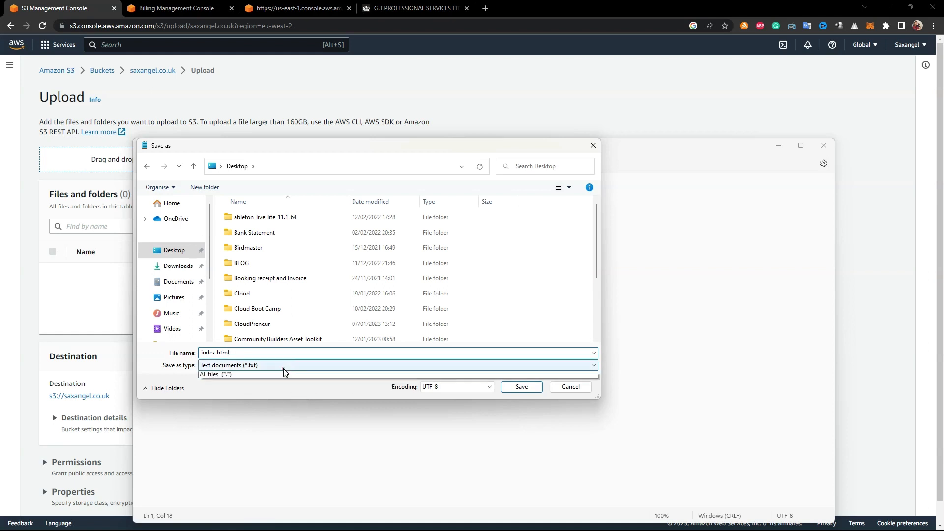
pyautogui.click(263, 392)
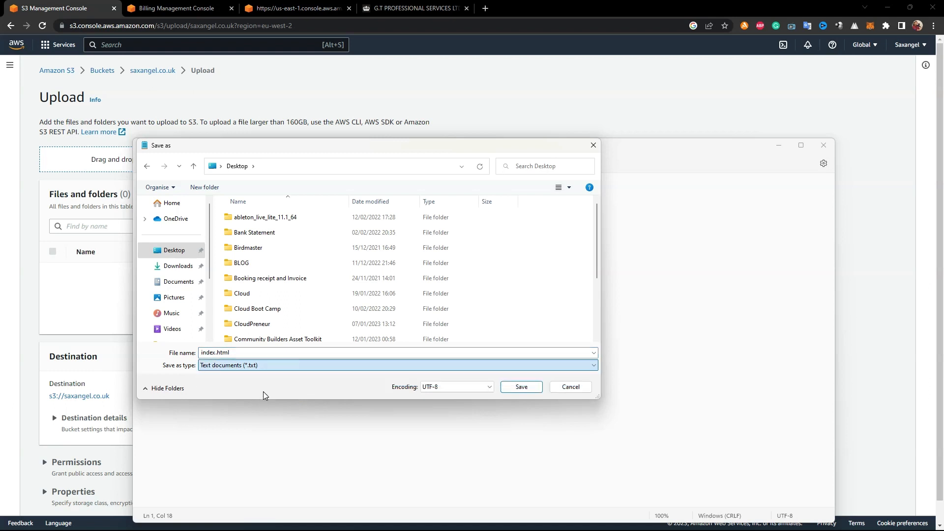
pyautogui.click(299, 370)
pyautogui.click(290, 383)
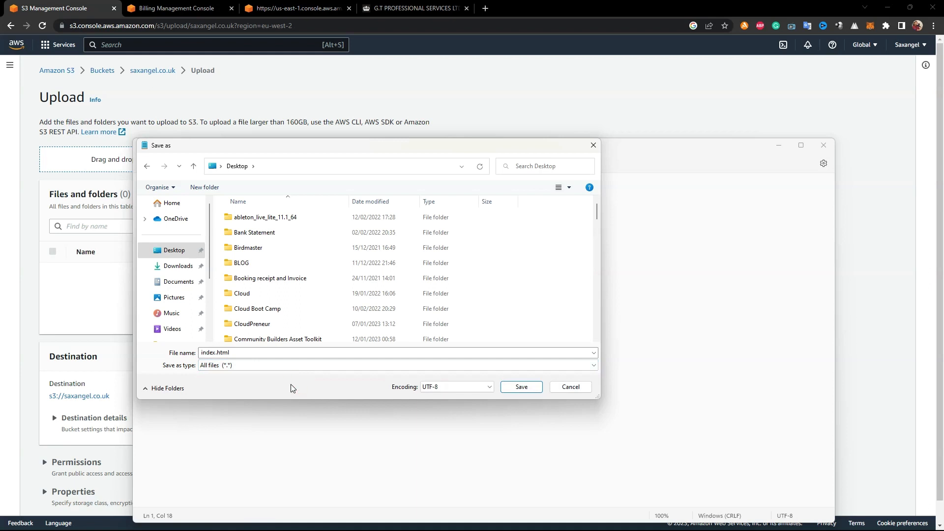
pyautogui.click(535, 391)
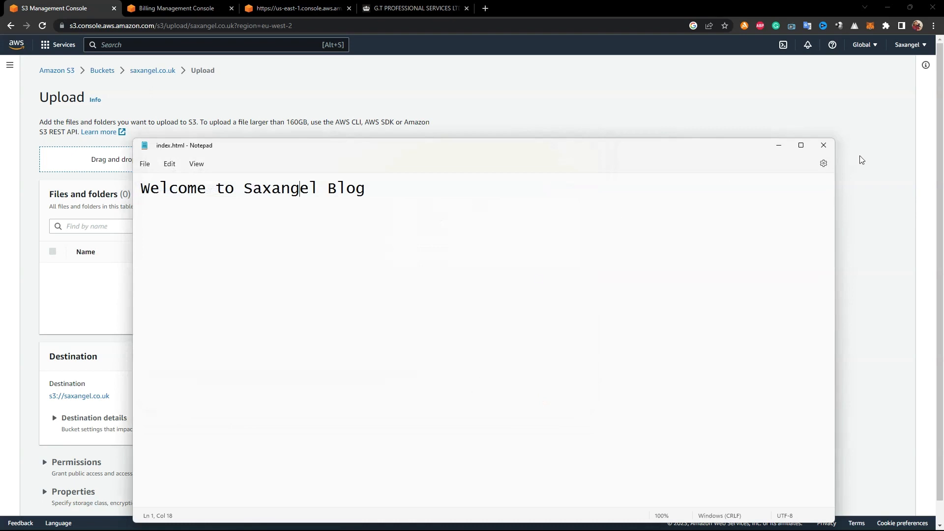
pyautogui.click(778, 149)
# - Add index.html from the Desktop to the upload list and upload it to the bucket
pyautogui.click(328, 194)
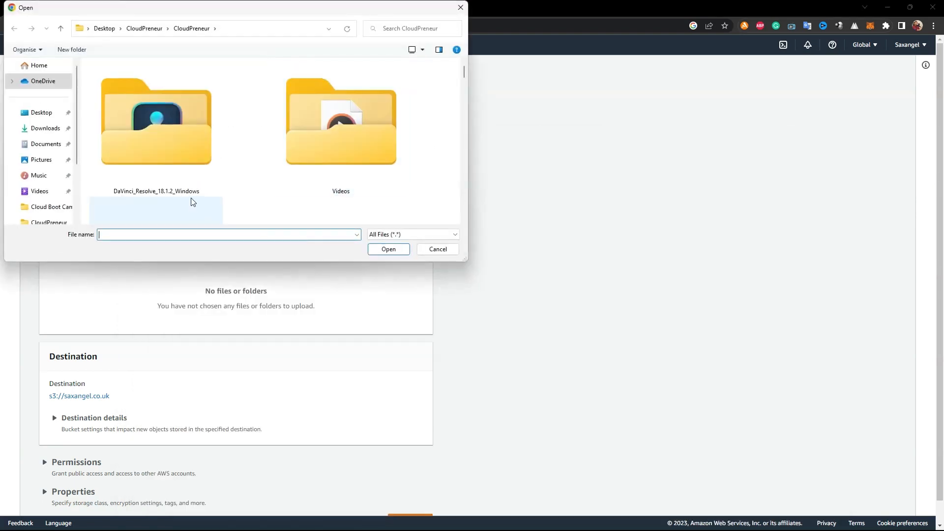
pyautogui.click(44, 116)
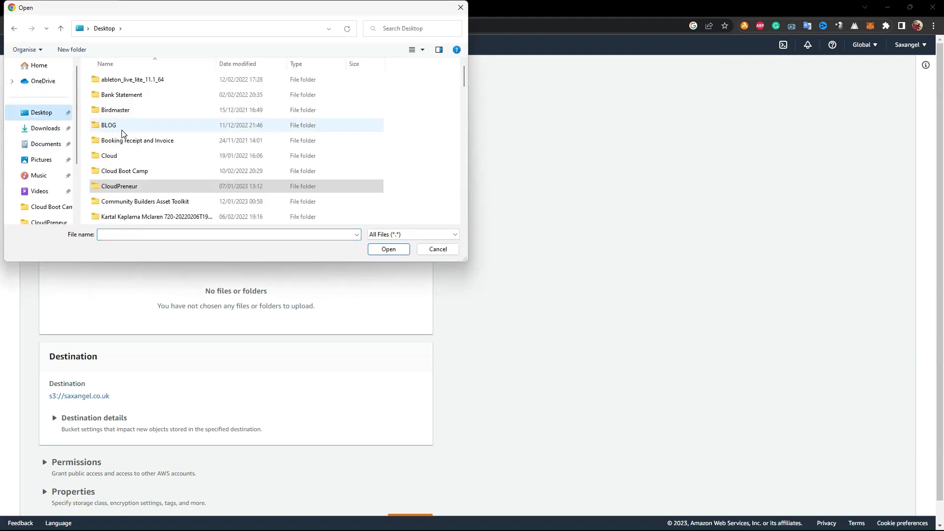
pyautogui.click(122, 131)
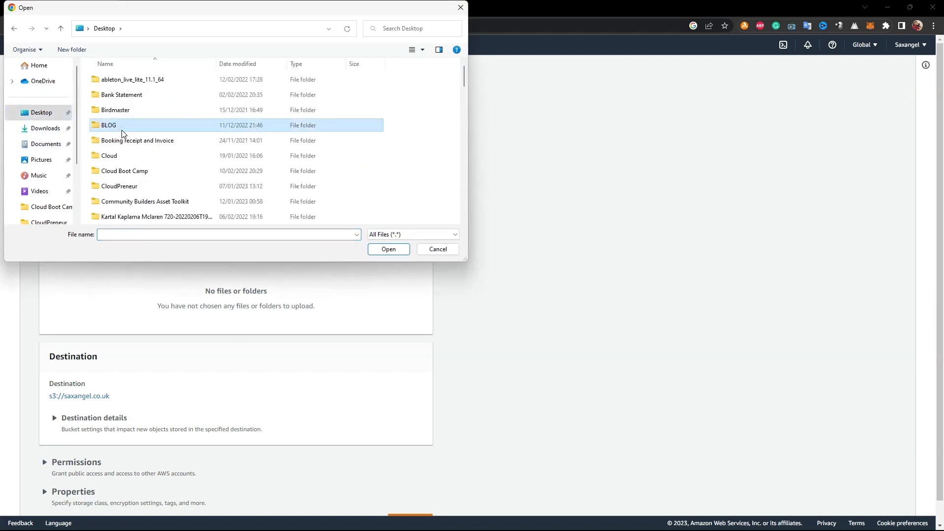
pyautogui.scroll(-10, 122, 133)
pyautogui.click(119, 94)
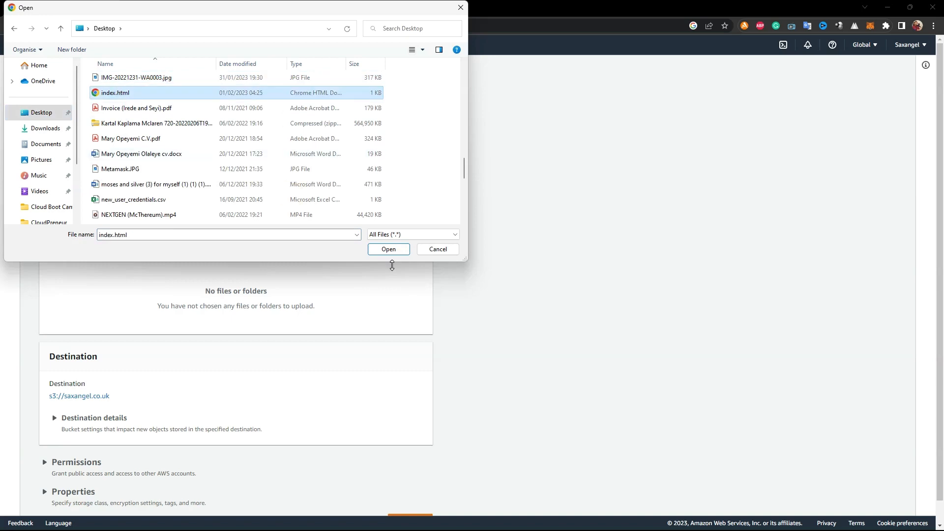
pyautogui.click(381, 250)
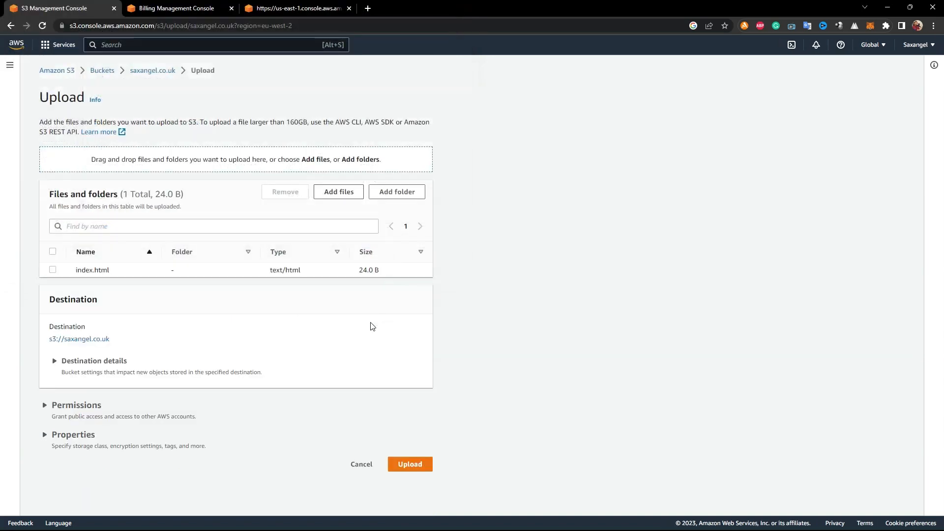
pyautogui.click(412, 465)
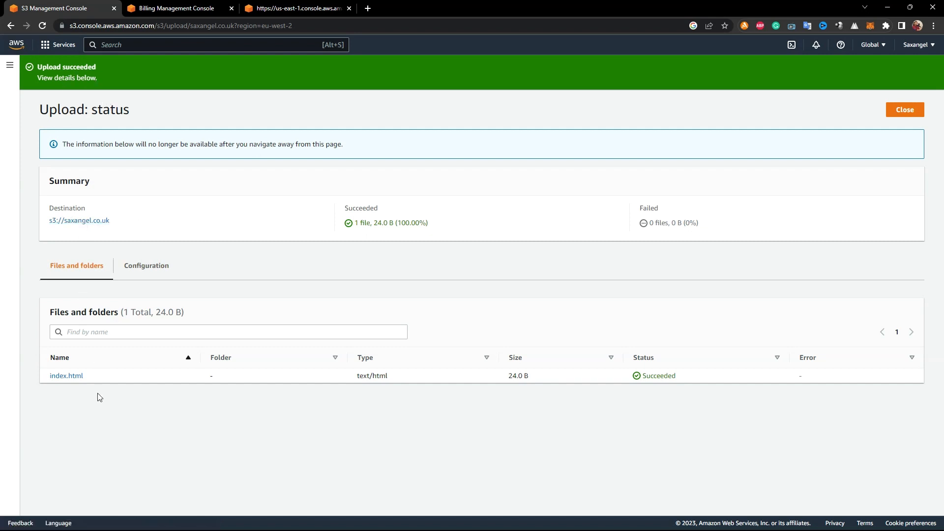
# - Return to the saxangel.co.uk bucket and enable static website hosting in its properties
pyautogui.click(82, 221)
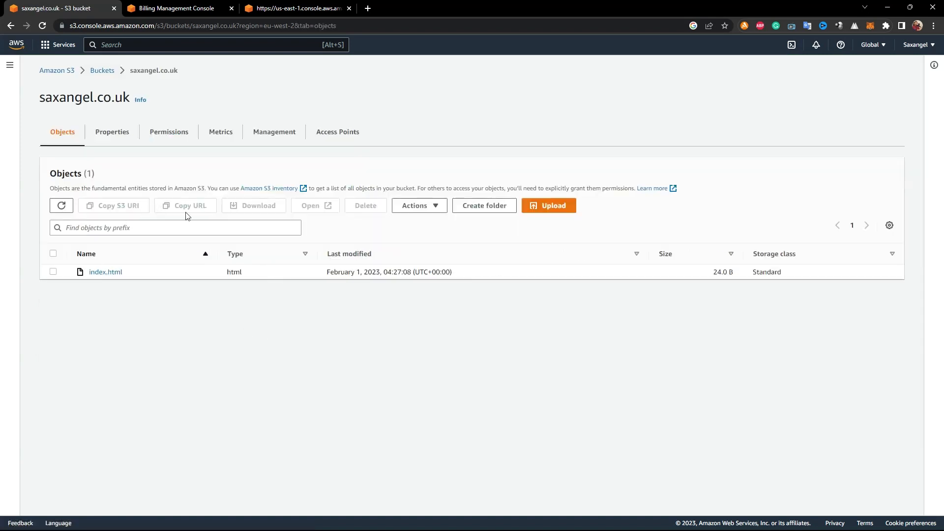
pyautogui.click(113, 141)
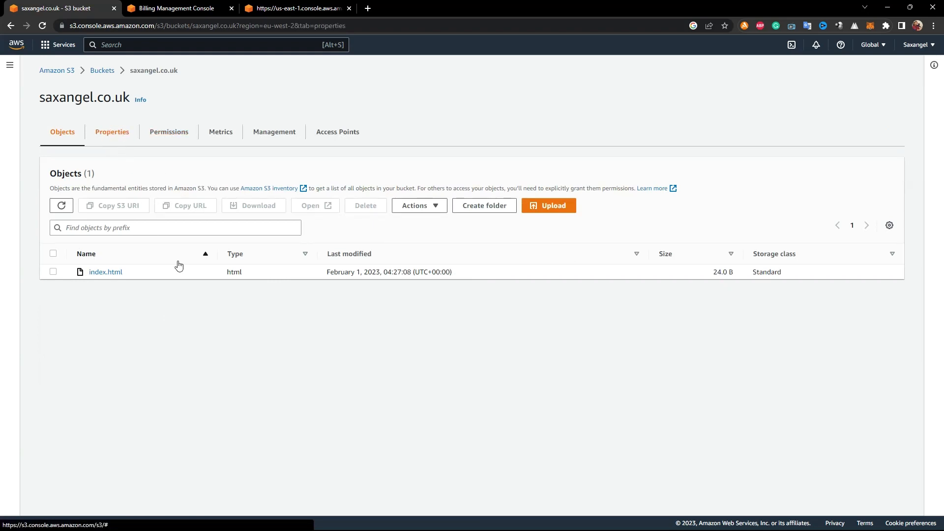
pyautogui.scroll(-1, 196, 385)
pyautogui.scroll(-20, 196, 385)
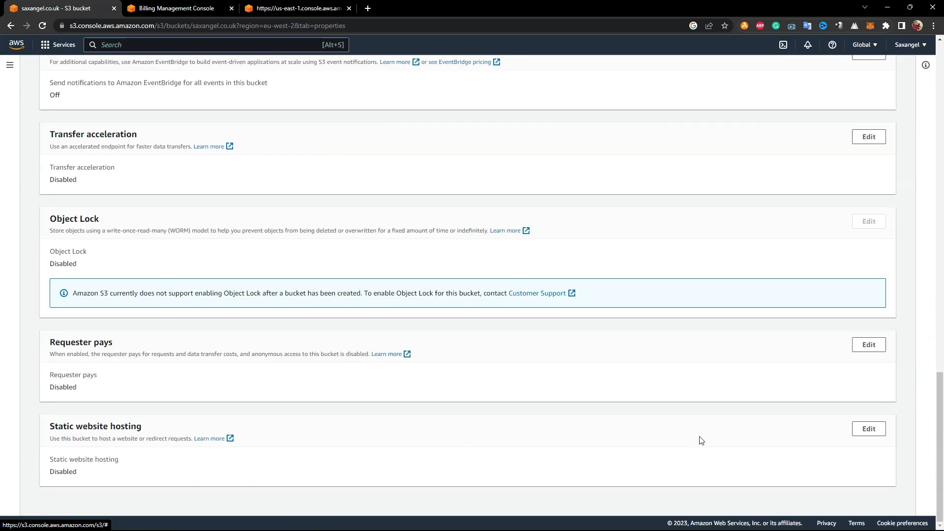
pyautogui.click(868, 429)
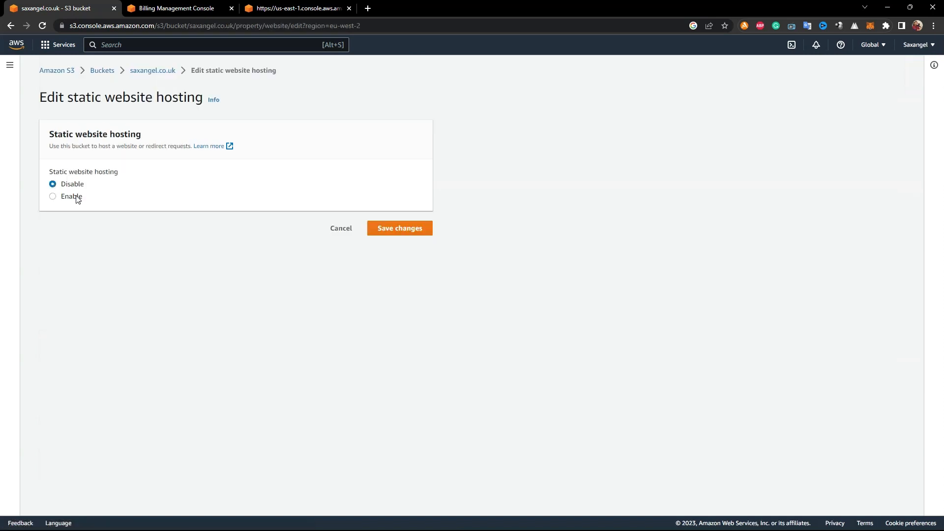
pyautogui.click(75, 196)
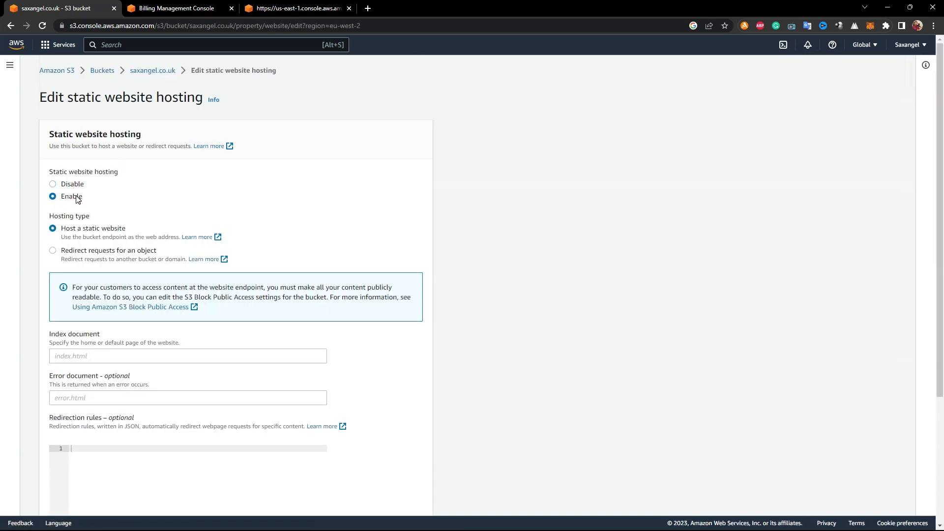
# - Set the website's index document to index.html and save the static website hosting changes
pyautogui.click(106, 358)
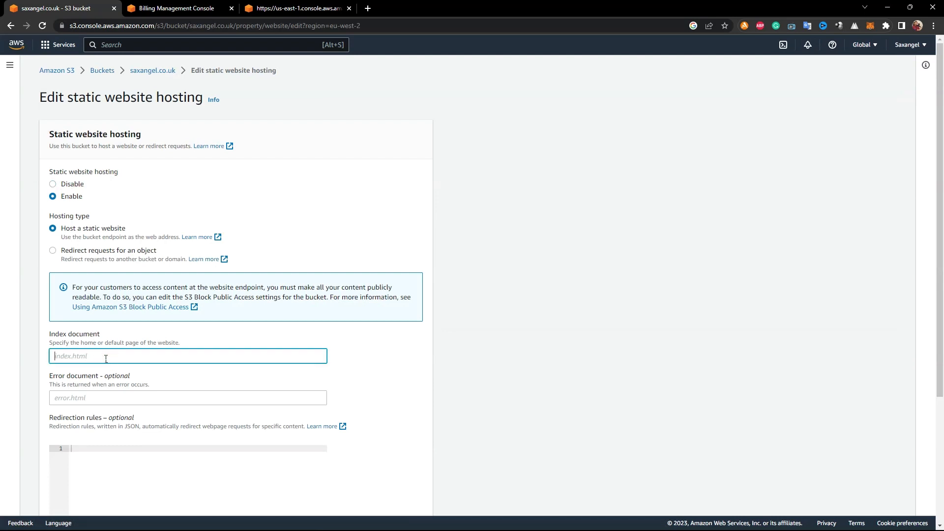
pyautogui.write('index.html')
pyautogui.click(42, 378)
pyautogui.scroll(-4, 42, 378)
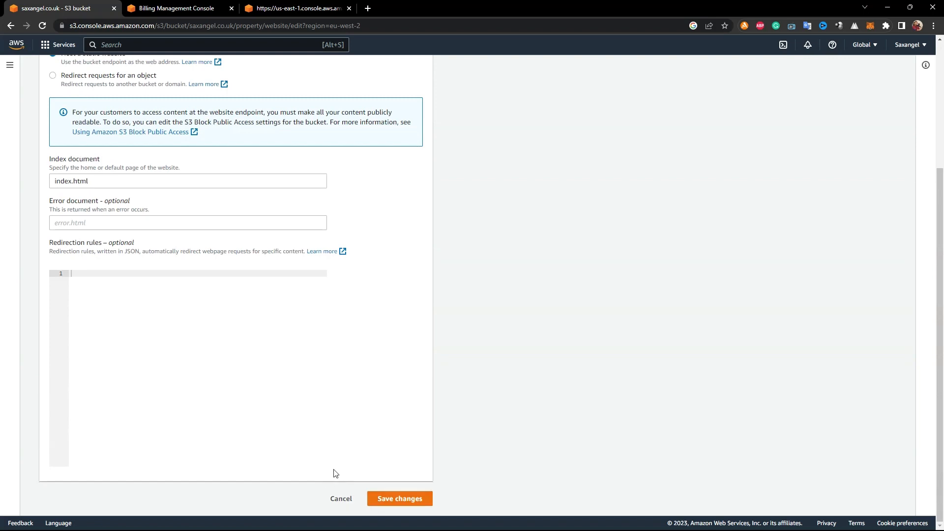
pyautogui.click(397, 499)
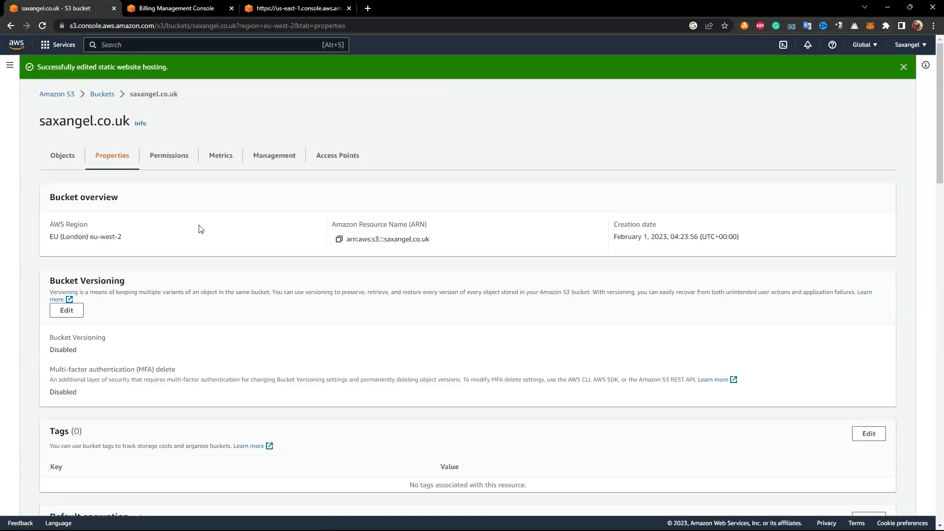
# - Edit the bucket policy and insert a 2012-10-17 PublicReadGetObject policy allowing s3:GetObject for principal "*" on arn:aws:s3:::Bucket-Name/*
pyautogui.click(178, 160)
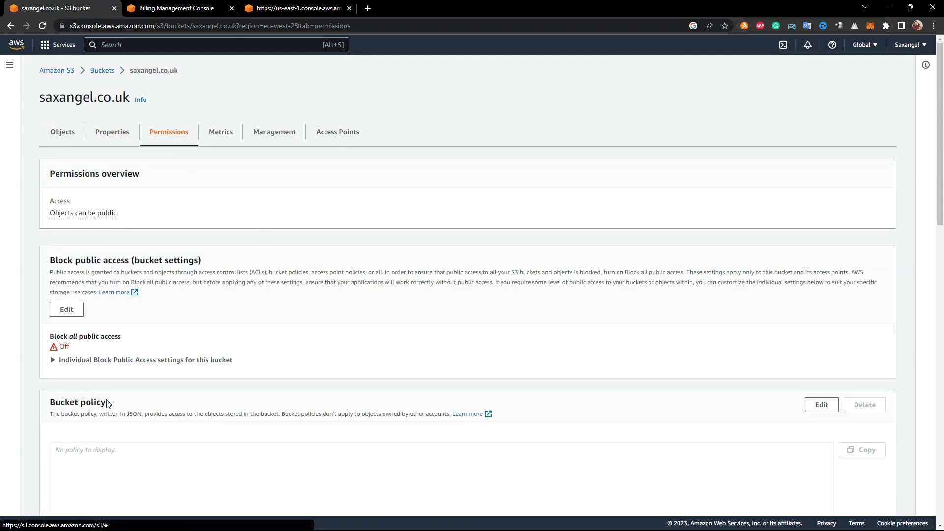
pyautogui.scroll(-3, 141, 378)
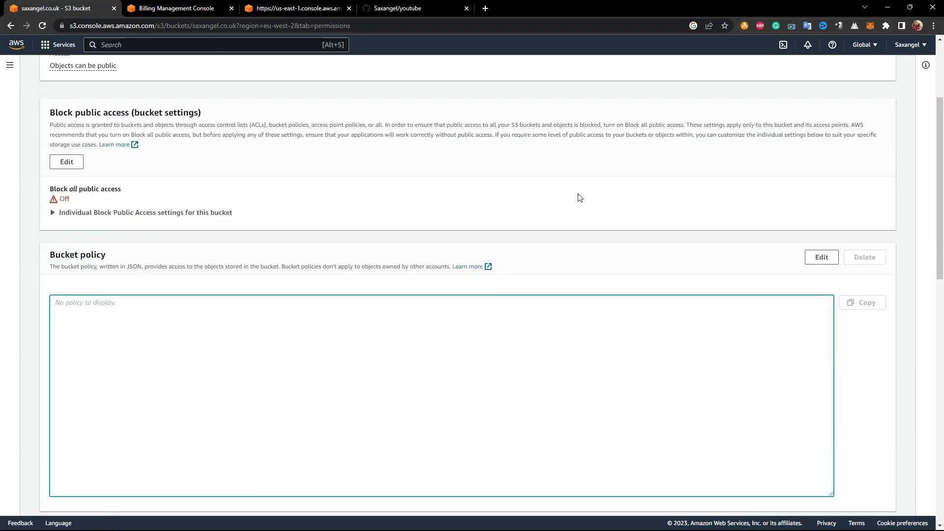
pyautogui.click(821, 257)
pyautogui.click(93, 254)
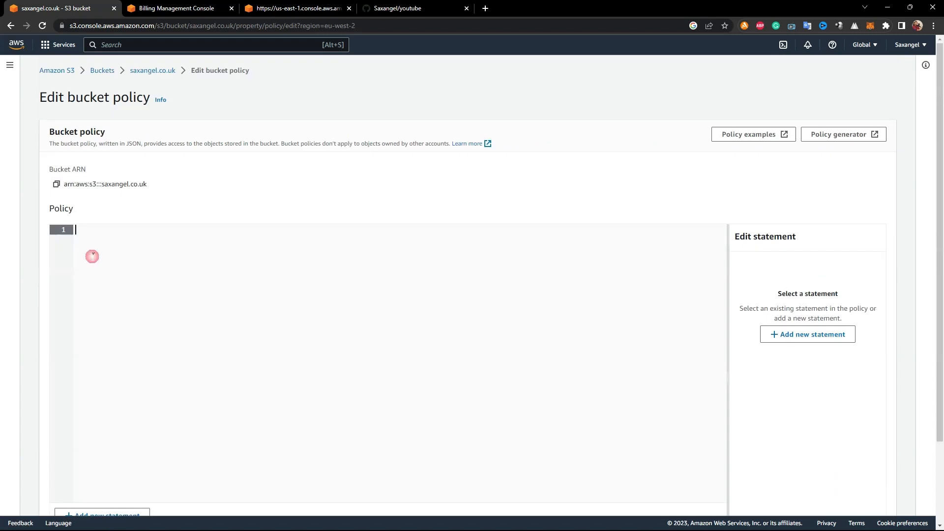
pyautogui.write('{     "Version": "2012-10-17",     "Statement": [         {             "Sid": "PublicReadGetObject",             "Effect": "Allow",             "Principal": "*",             "Action": [                 "s3:GetObject"             ],             "Resource": [                 "arn:aws:s3:::Bucket-Name/*"             ]         }     ] }')
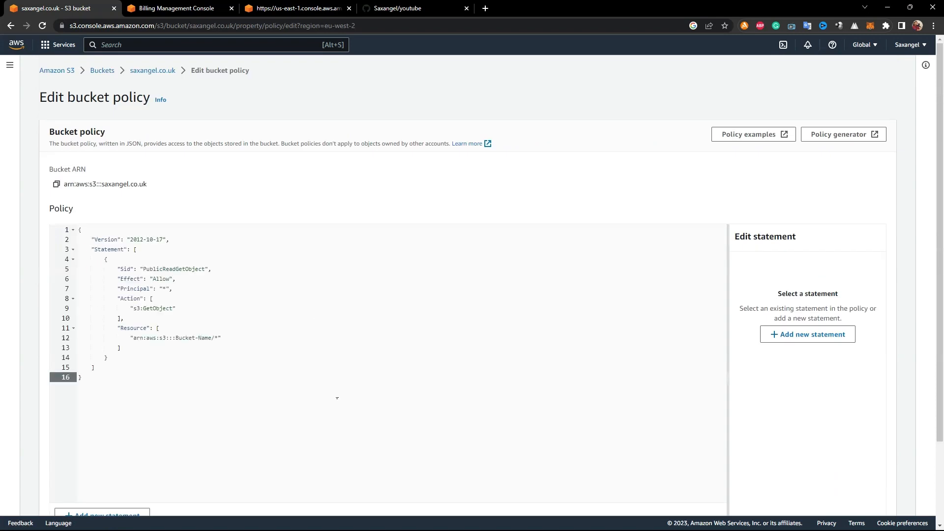
# - Replace the Bucket-Name placeholder in the policy's resource ARN with saxangel.co.uk and save the bucket policy
pyautogui.click(212, 338)
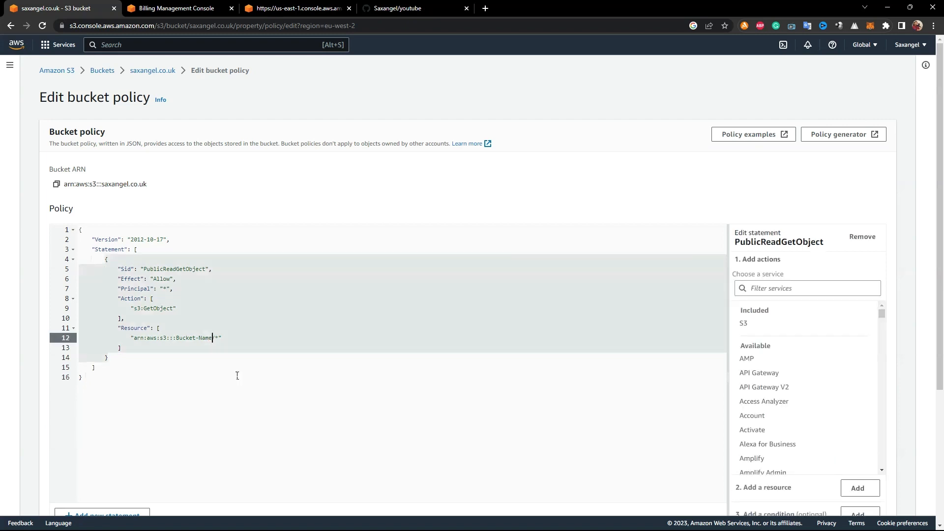
pyautogui.press('BackSpace')
pyautogui.press('BackSpace')
pyautogui.press('BackSpace')
pyautogui.press('BackSpace')
pyautogui.press('BackSpace')
pyautogui.press('BackSpace')
pyautogui.press('BackSpace')
pyautogui.press('BackSpace')
pyautogui.press('BackSpace')
pyautogui.press('BackSpace')
pyautogui.press('BackSpace')
pyautogui.write('sa')
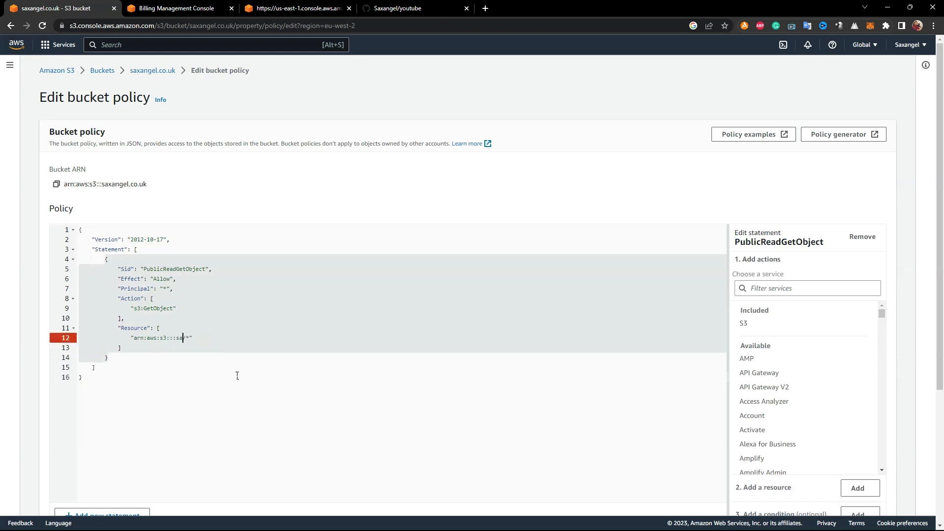
pyautogui.write('xangel.co.uk')
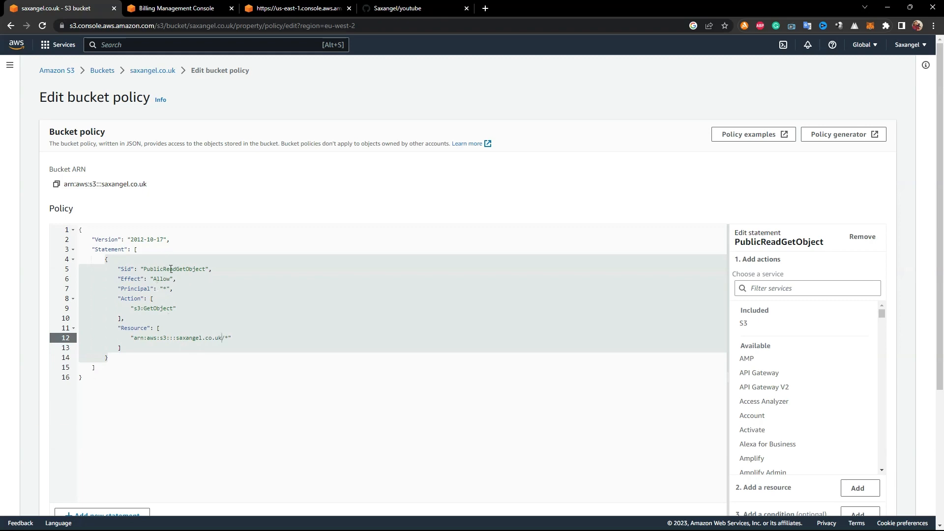
pyautogui.scroll(-4, 384, 465)
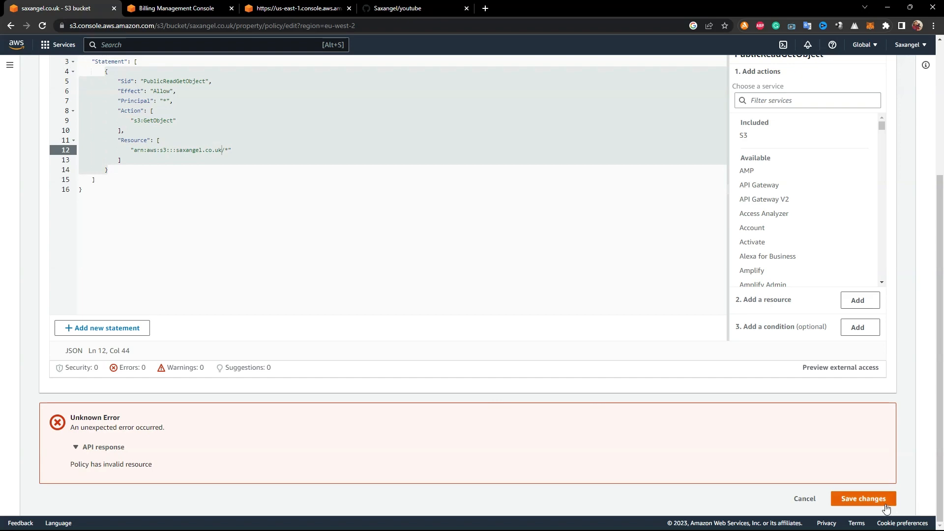
pyautogui.click(872, 500)
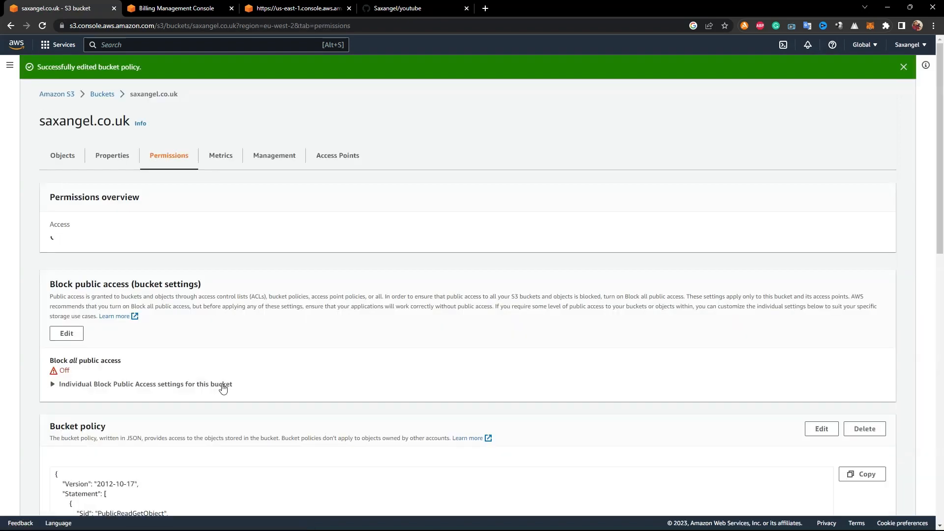
# - Review the saxangel.co.uk bucket's permissions, including public access, bucket policy, object ownership and access control list
pyautogui.scroll(-3, 209, 407)
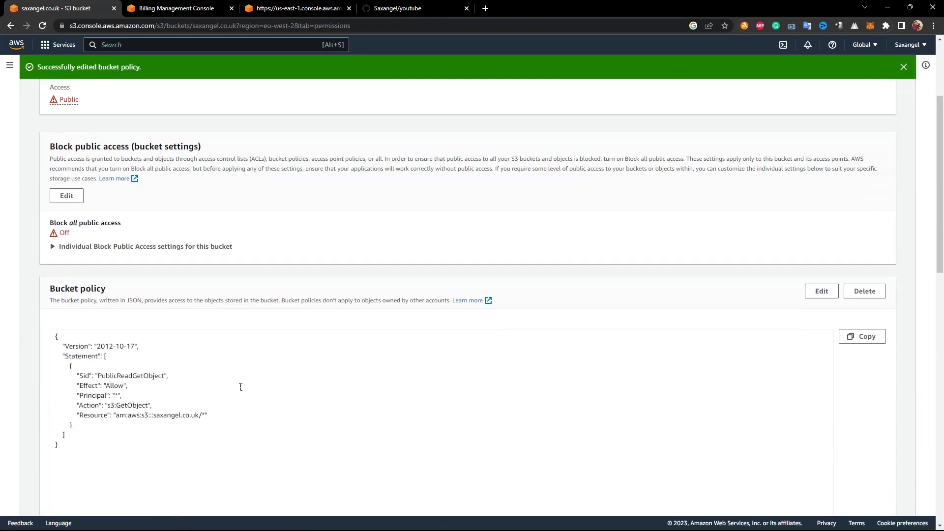
pyautogui.scroll(-7, 182, 435)
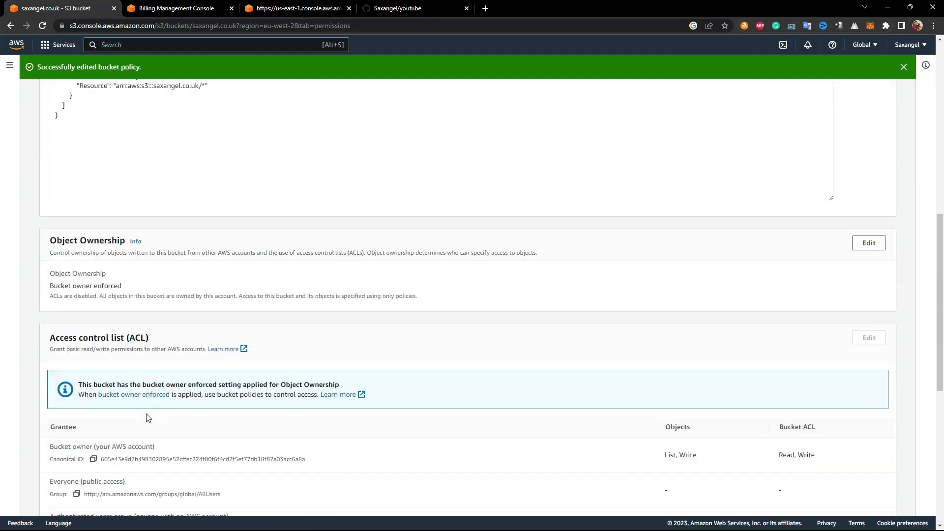
pyautogui.scroll(-2, 148, 417)
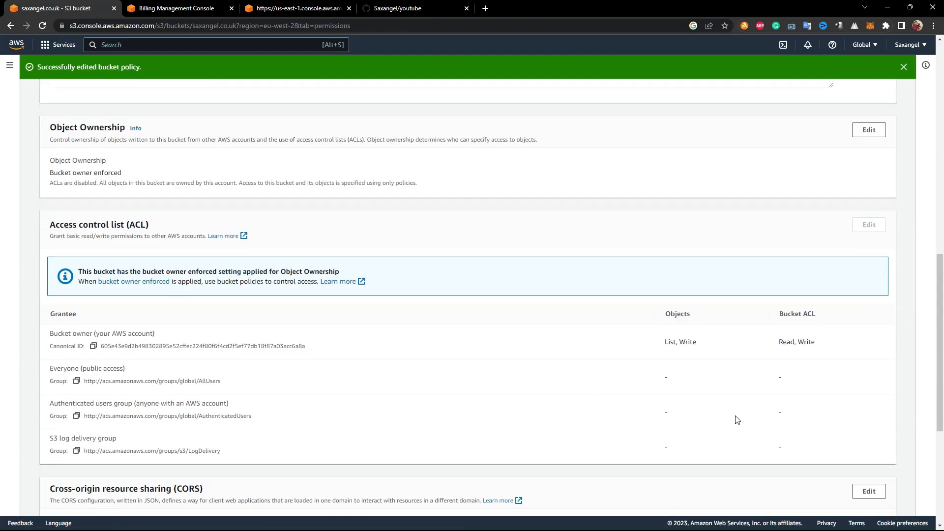
pyautogui.scroll(4, 727, 421)
pyautogui.scroll(7, 728, 421)
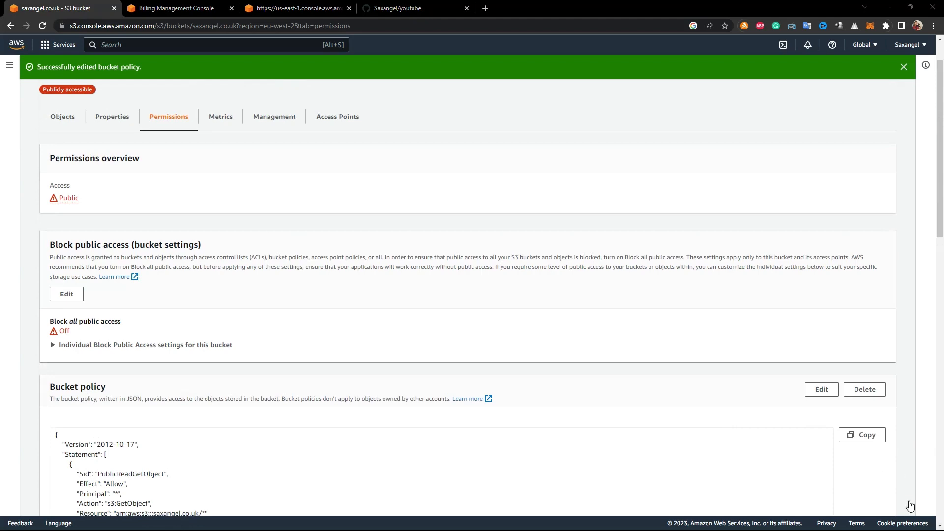
pyautogui.scroll(-2, 307, 343)
pyautogui.scroll(-5, 306, 343)
pyautogui.scroll(8, 202, 352)
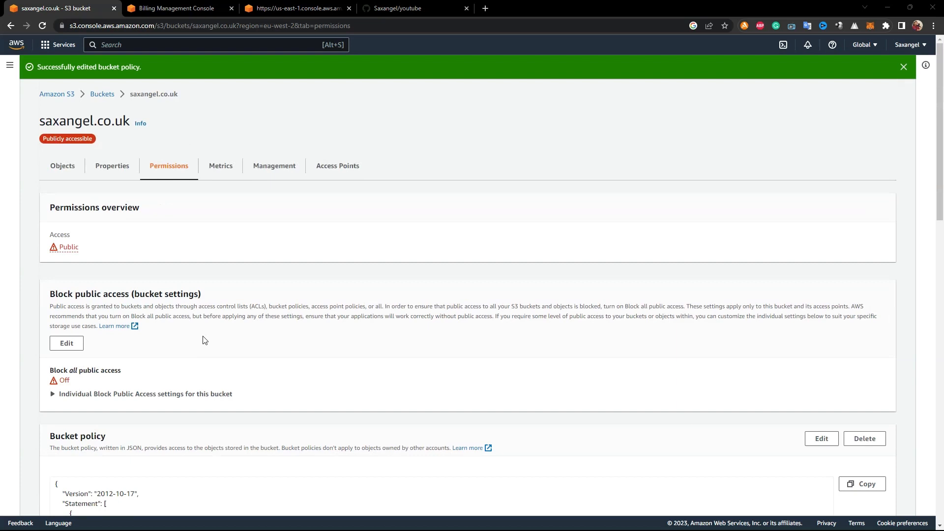
# - Find index.html in the saxangel.co.uk bucket and open it in the browser to check the hosted page
pyautogui.click(67, 168)
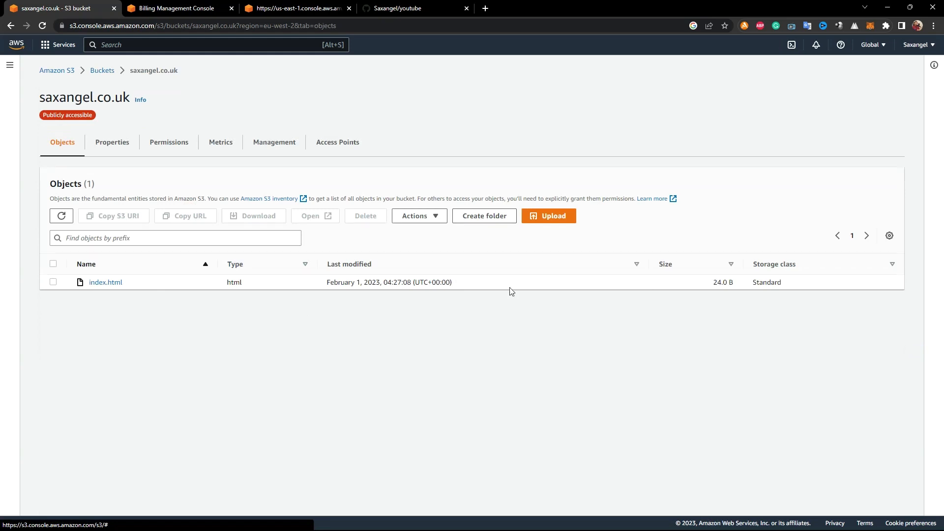
pyautogui.click(96, 73)
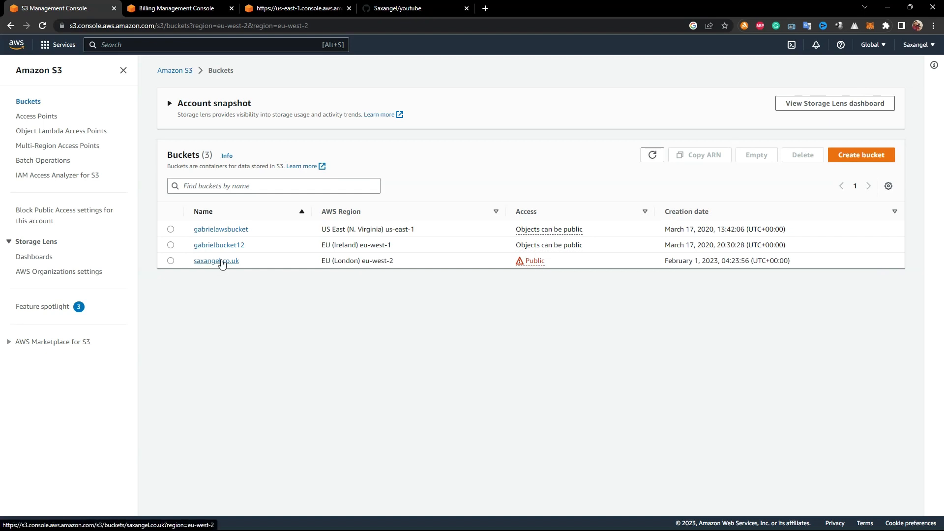
pyautogui.click(221, 261)
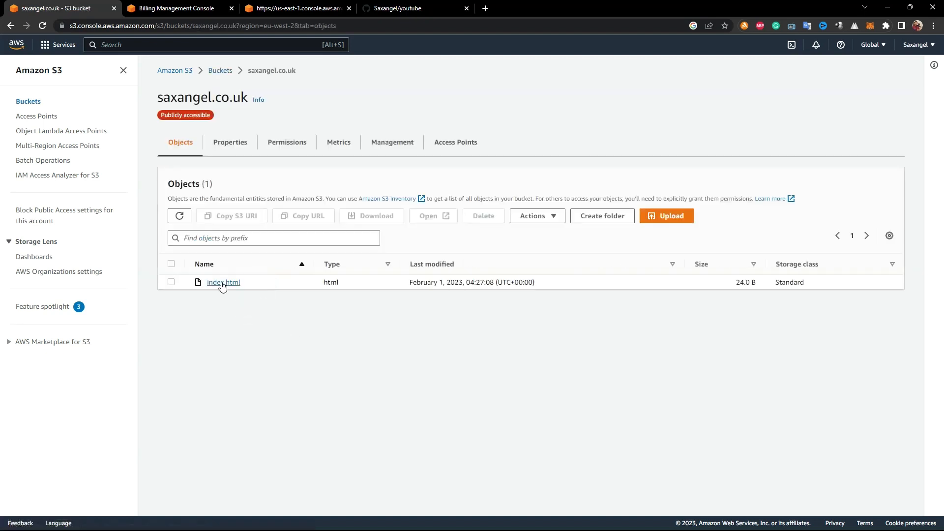
pyautogui.click(220, 283)
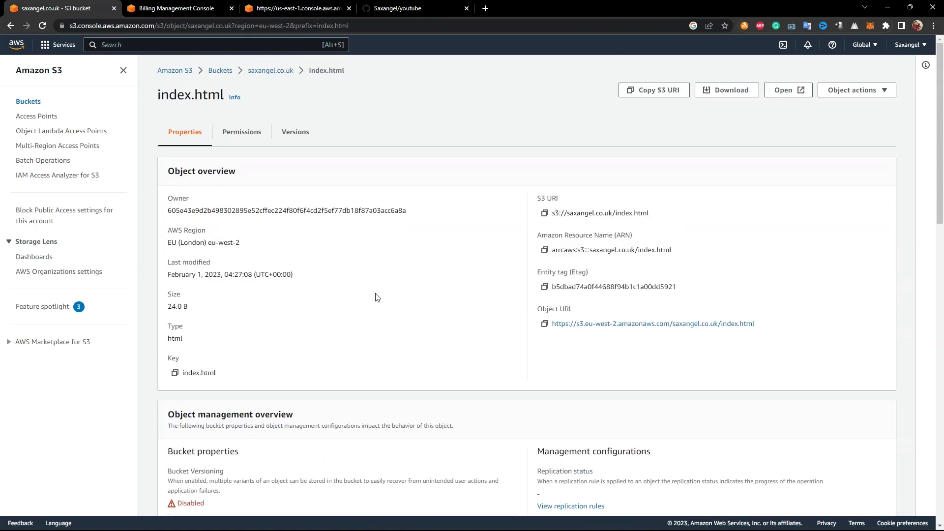
pyautogui.click(778, 92)
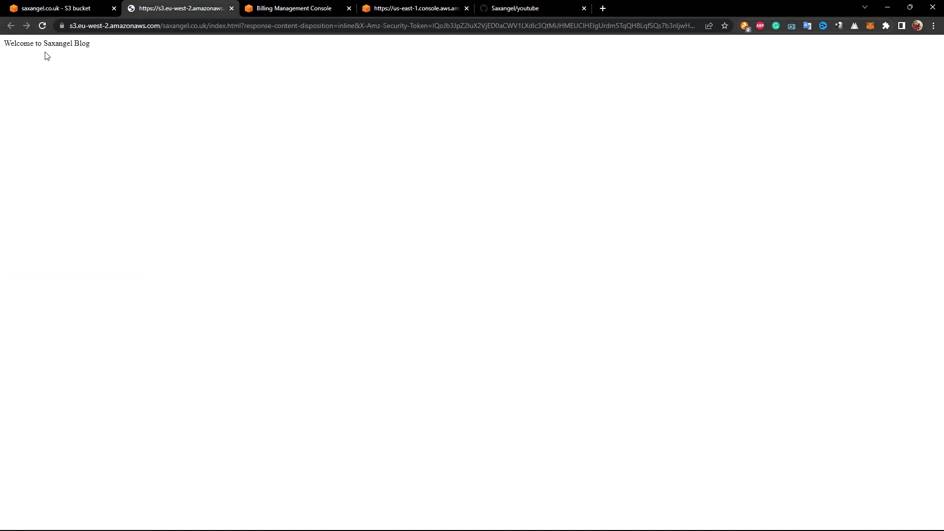
pyautogui.click(180, 24)
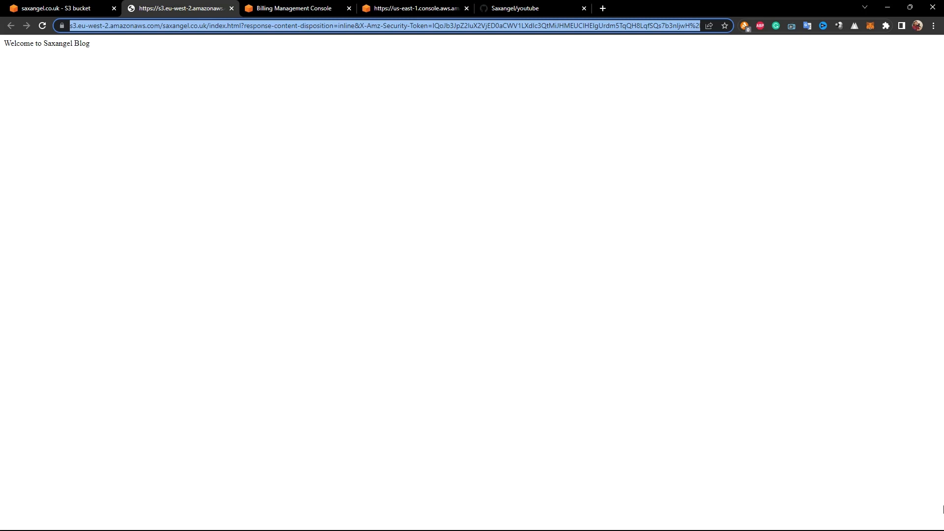
pyautogui.click(912, 512)
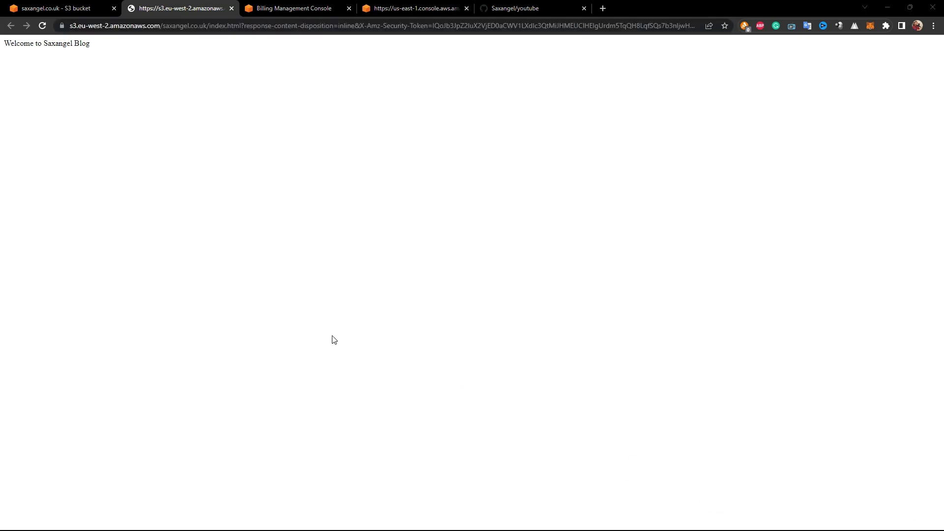
# - Go to the Route 53 service and open the saxangel.co.uk hosted zone
pyautogui.click(55, 7)
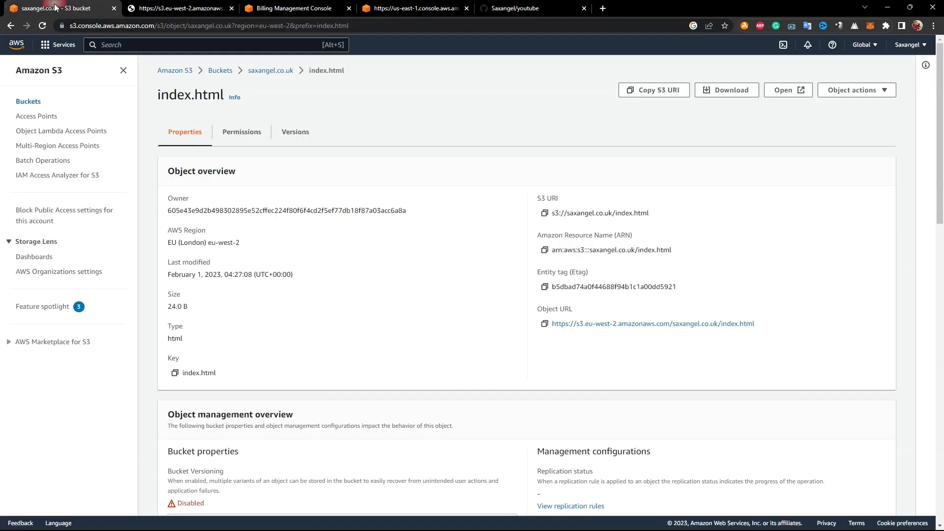
pyautogui.click(304, 12)
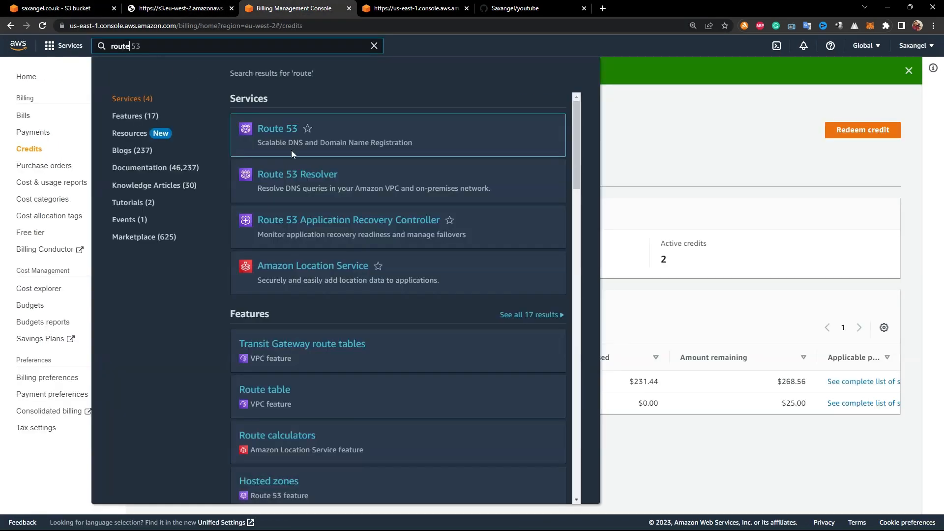
pyautogui.click(278, 132)
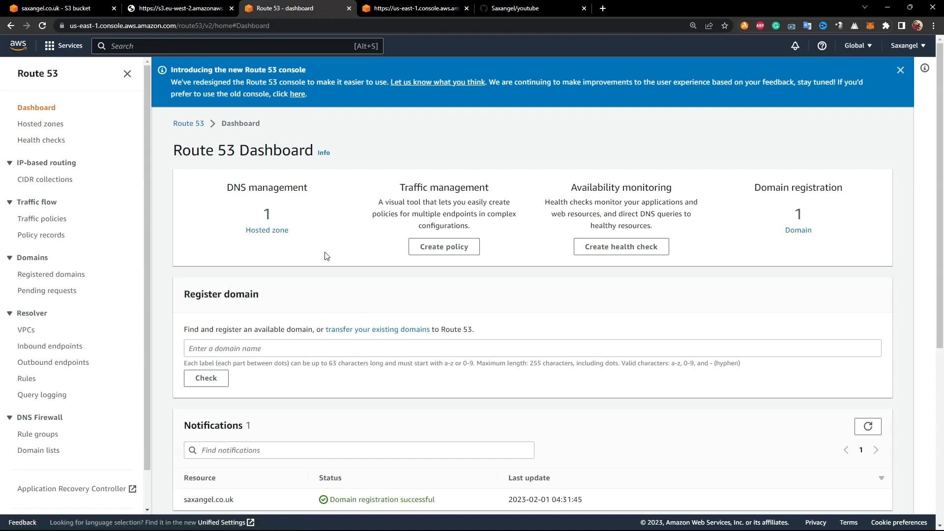
pyautogui.click(273, 232)
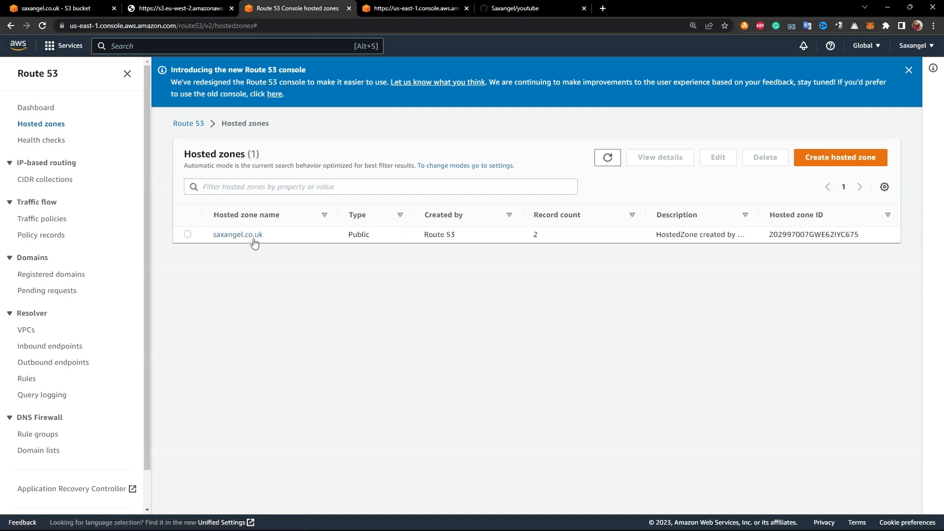
pyautogui.click(238, 237)
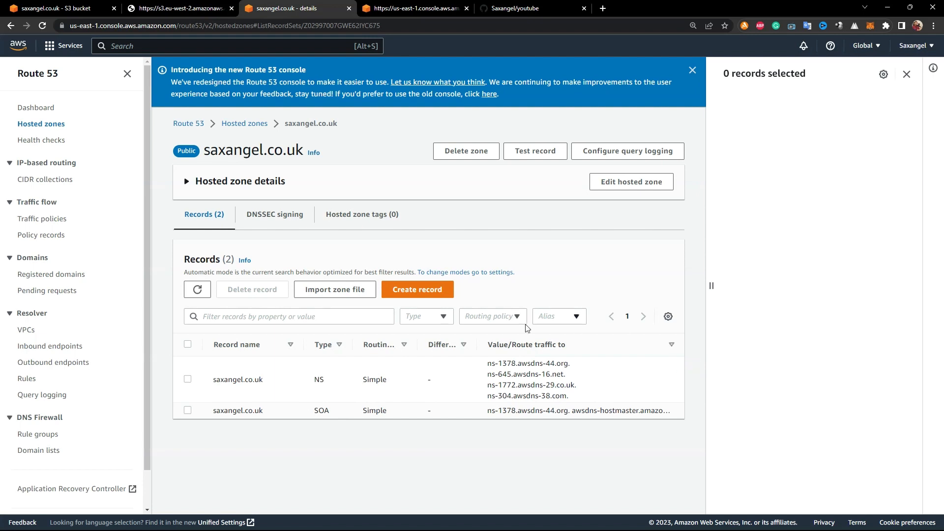
# - Start a new record in the saxangel.co.uk zone, leaving the subdomain blank and keeping record type A
pyautogui.click(416, 289)
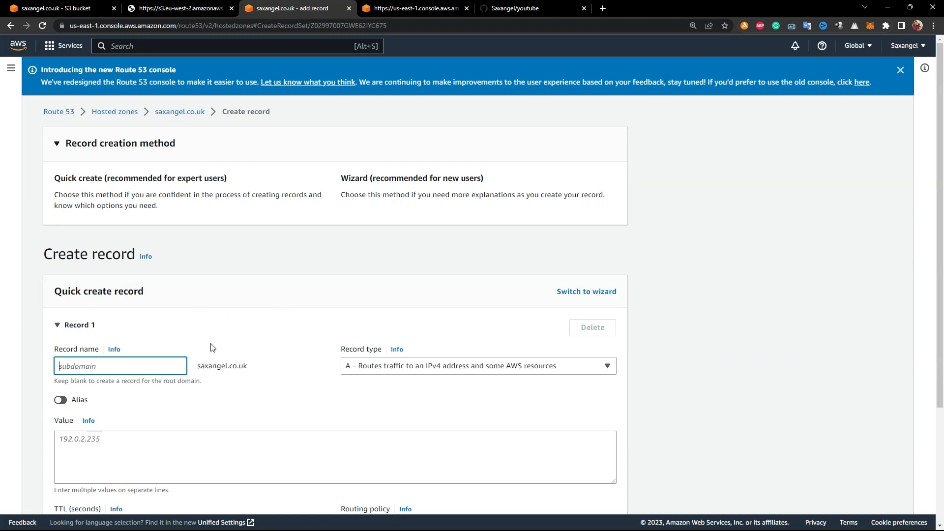
pyautogui.scroll(-3, 128, 333)
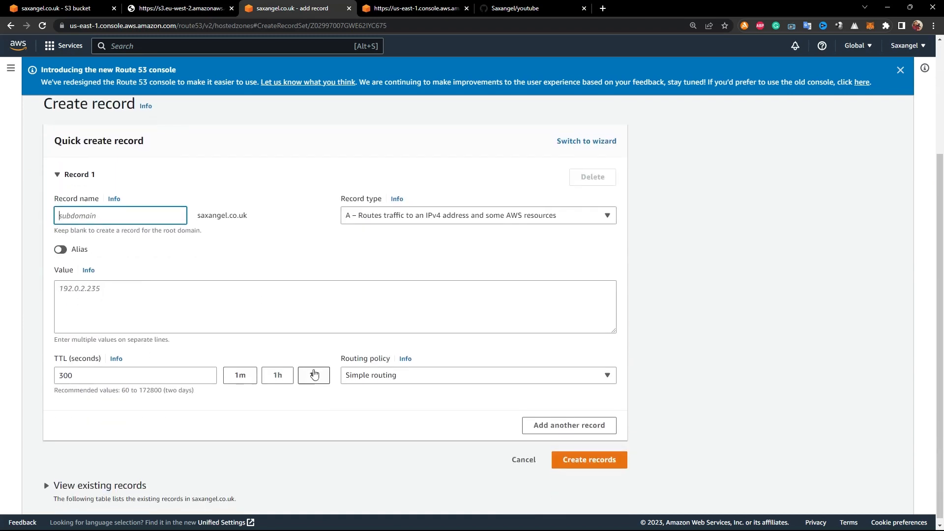
pyautogui.scroll(3, 348, 419)
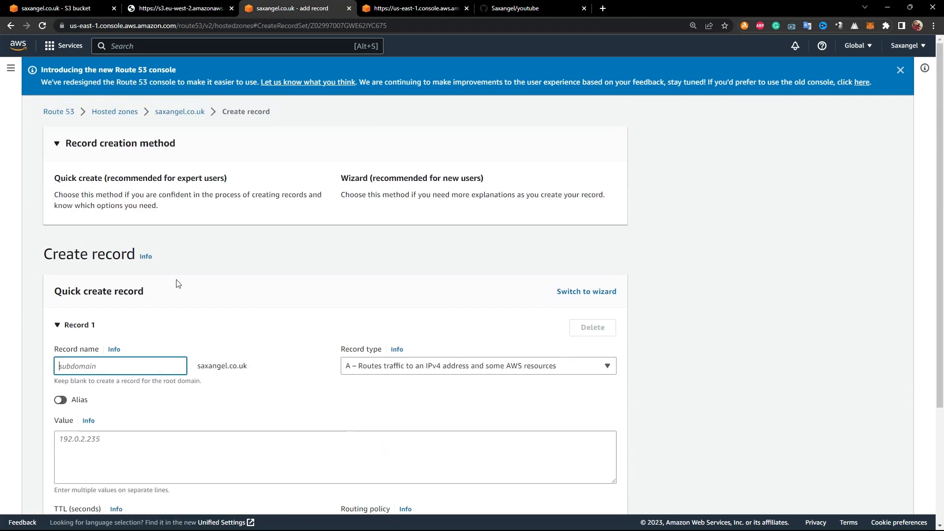
pyautogui.scroll(-1, 196, 311)
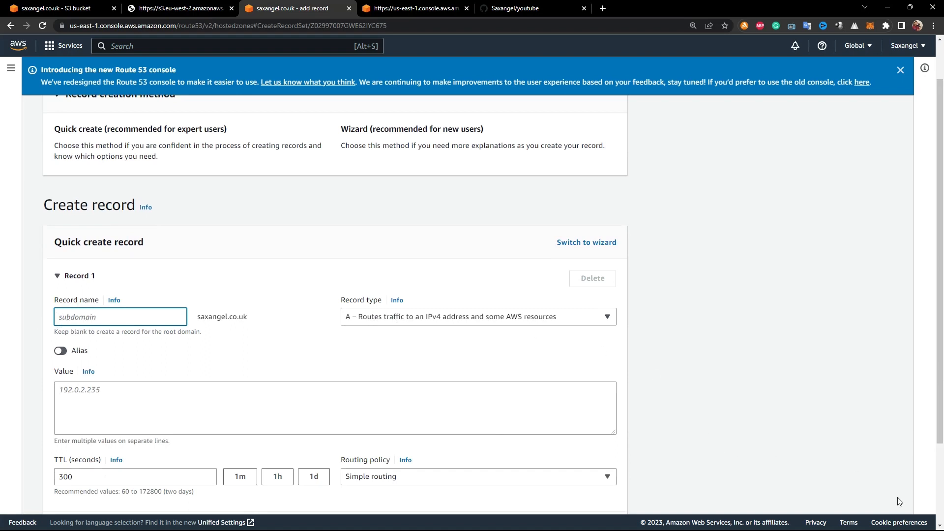
pyautogui.scroll(1, 756, 383)
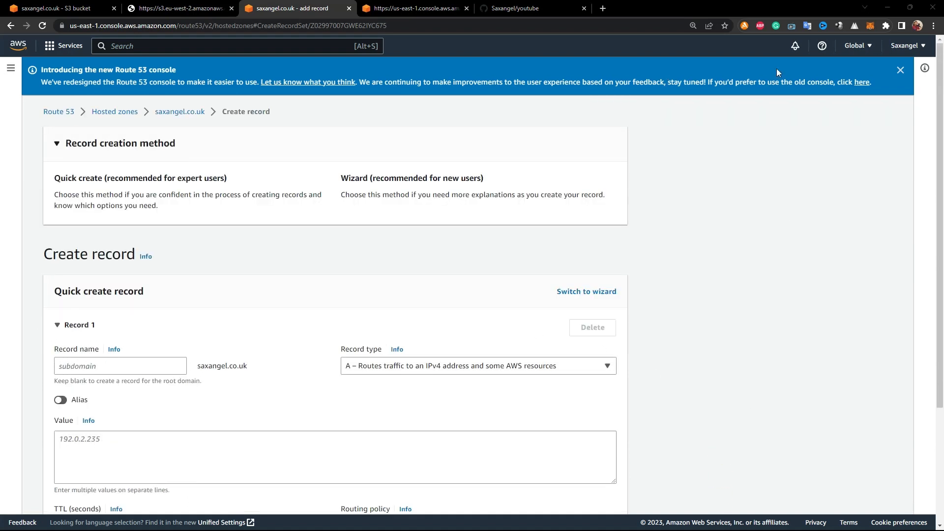
pyautogui.scroll(-2, 308, 350)
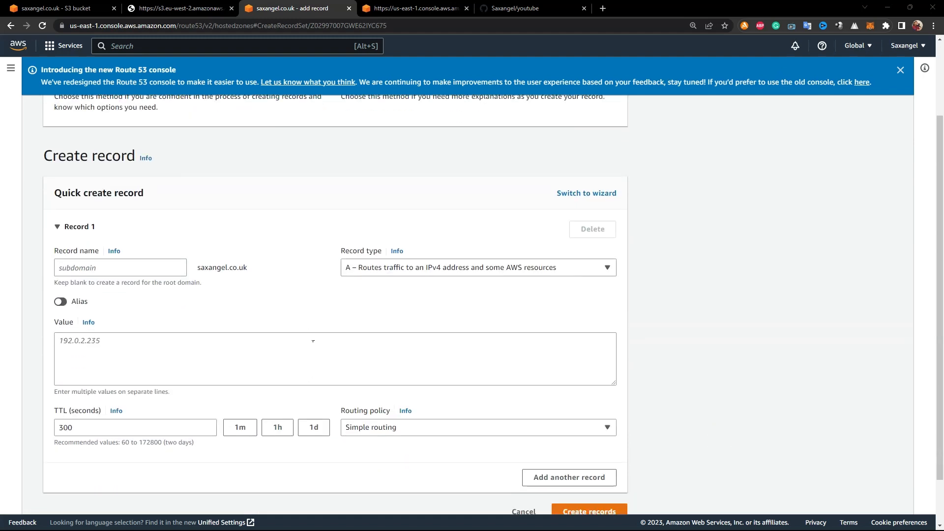
pyautogui.click(419, 268)
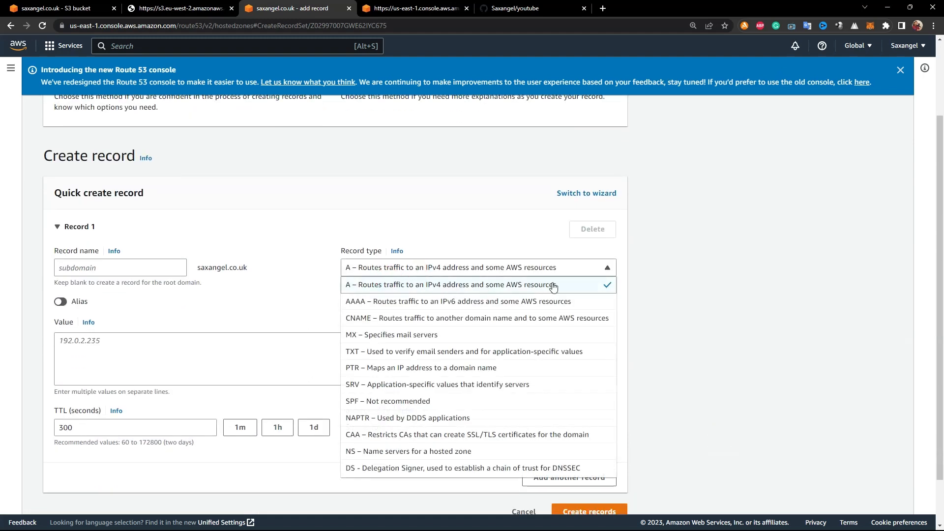
pyautogui.click(236, 317)
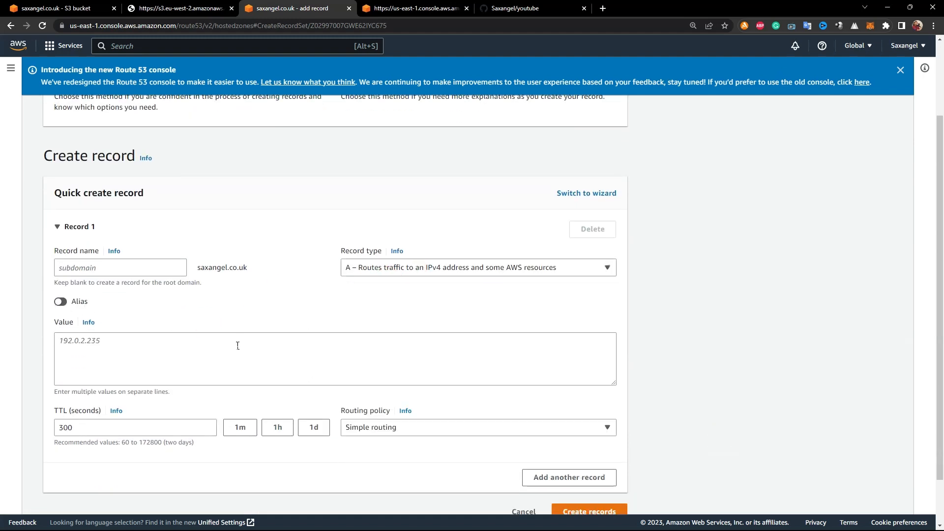
# - Make the record an alias and route its traffic to an S3 website endpoint
pyautogui.scroll(-1, 237, 345)
pyautogui.click(61, 254)
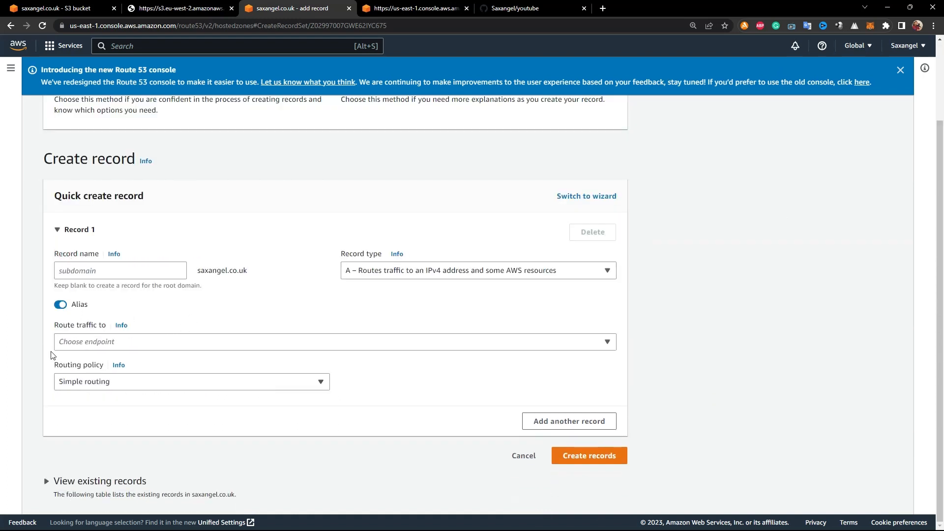
pyautogui.click(129, 342)
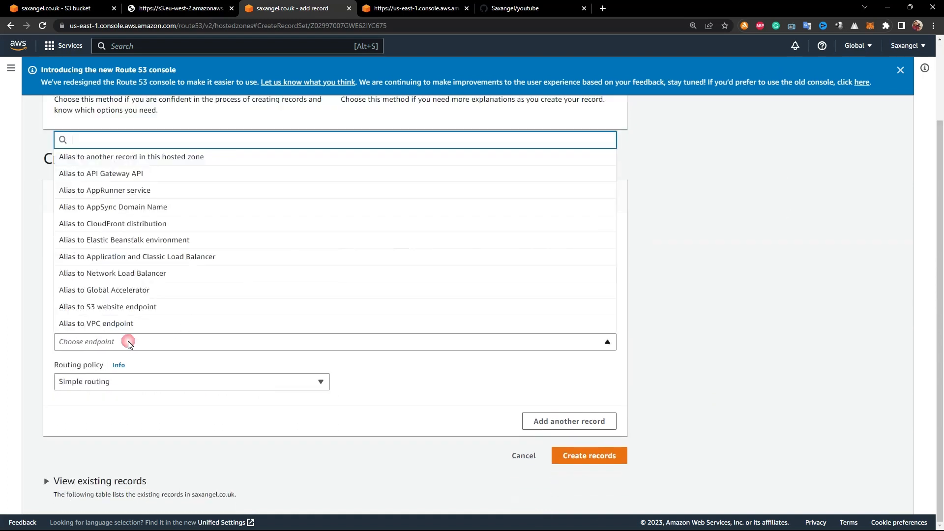
pyautogui.click(142, 307)
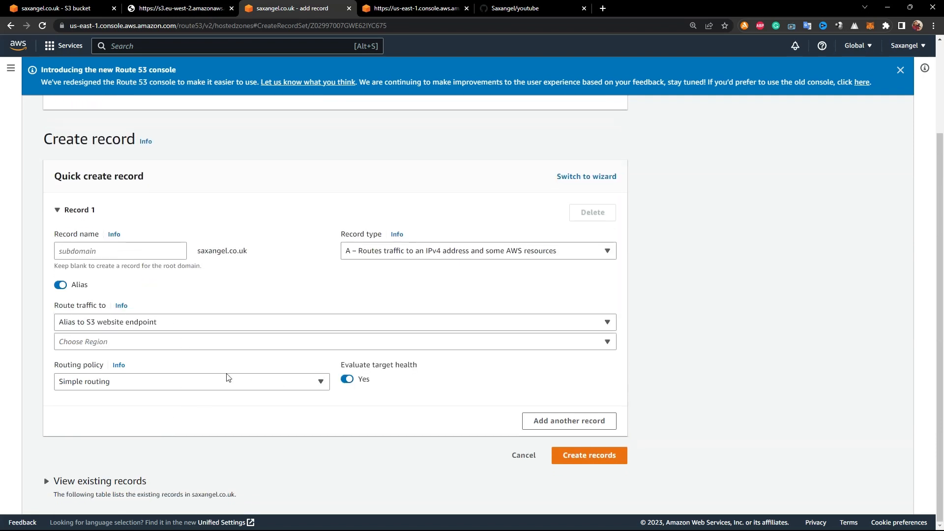
# - Choose Simple routing as the record's routing policy
pyautogui.click(320, 382)
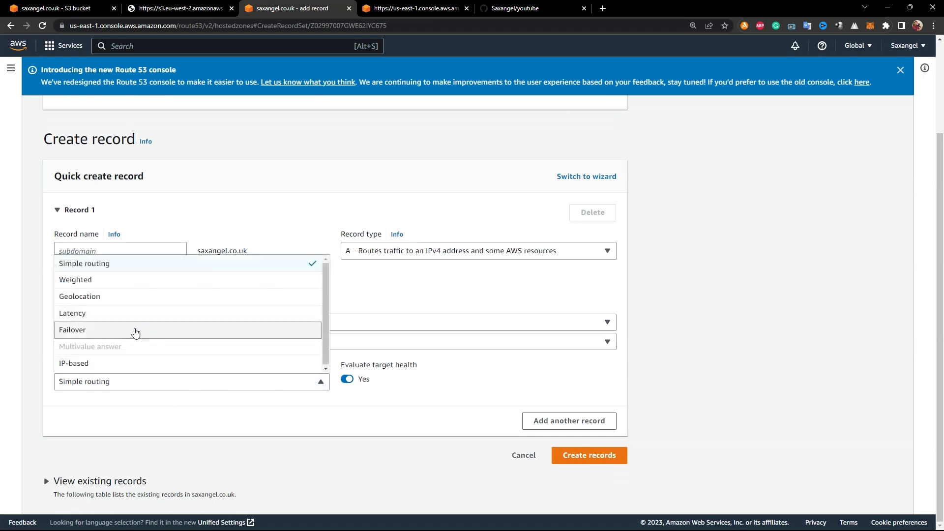
pyautogui.scroll(1, 138, 298)
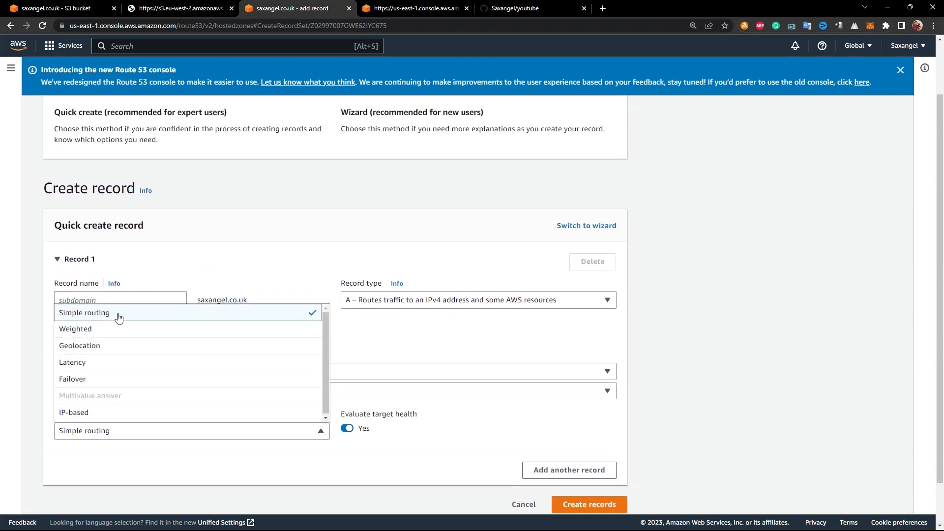
pyautogui.click(118, 314)
pyautogui.scroll(-1, 283, 424)
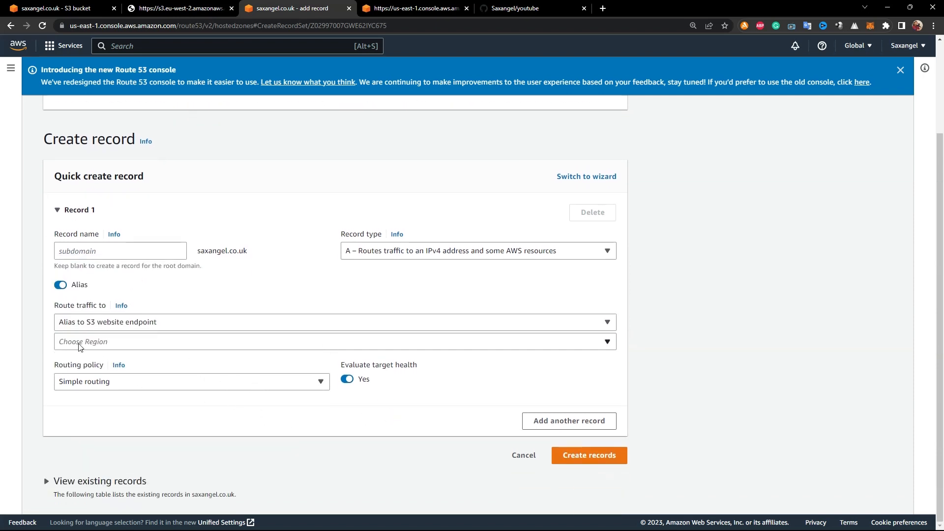
# - Set the alias target to the Europe (London) [eu-west-2] region and the endpoint s3-website.eu-west-2.amazonaws.com for saxangel.co.uk
pyautogui.click(113, 342)
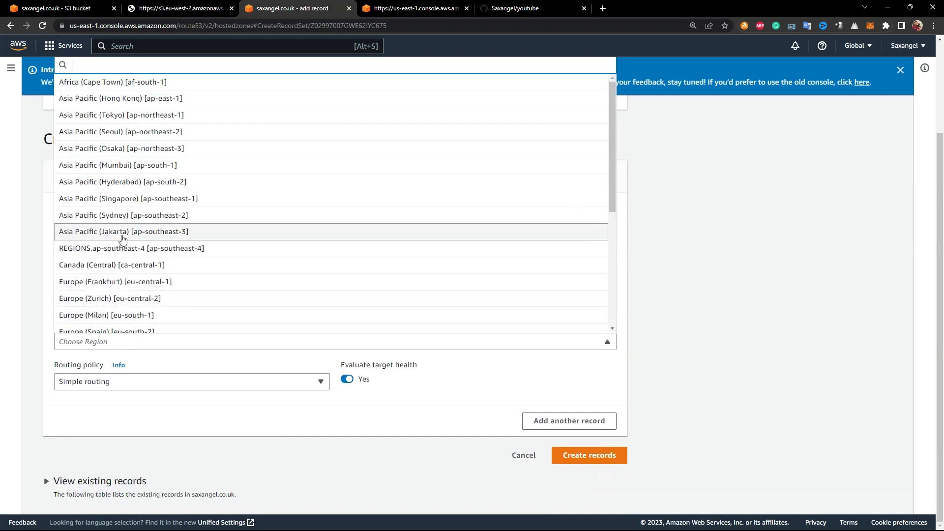
pyautogui.scroll(-2, 132, 284)
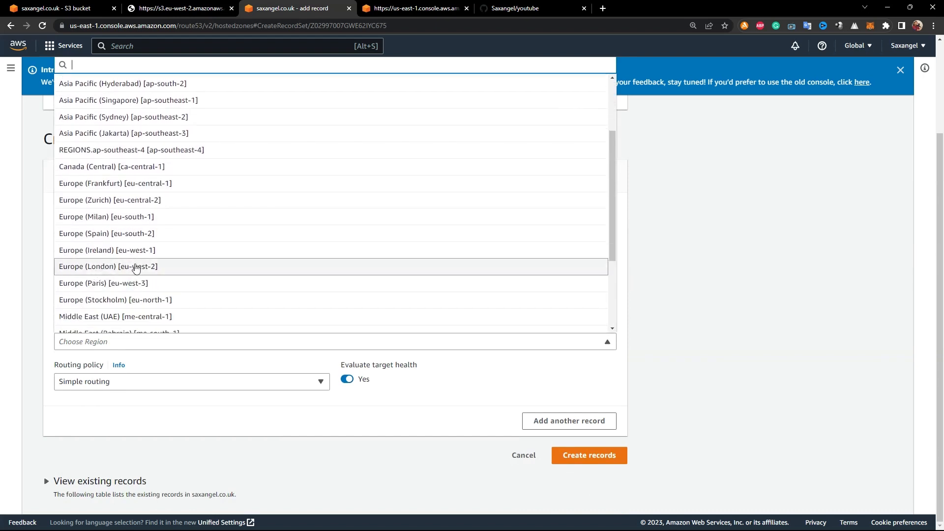
pyautogui.click(126, 267)
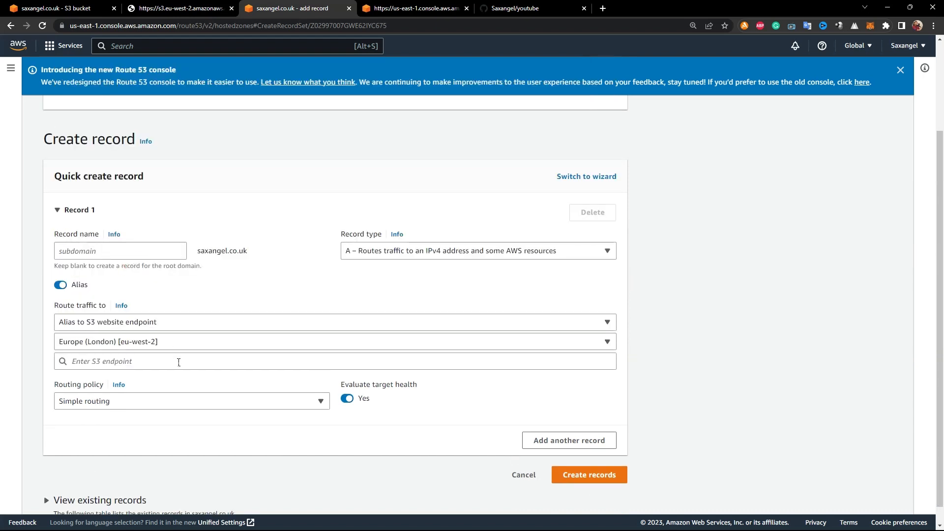
pyautogui.click(127, 363)
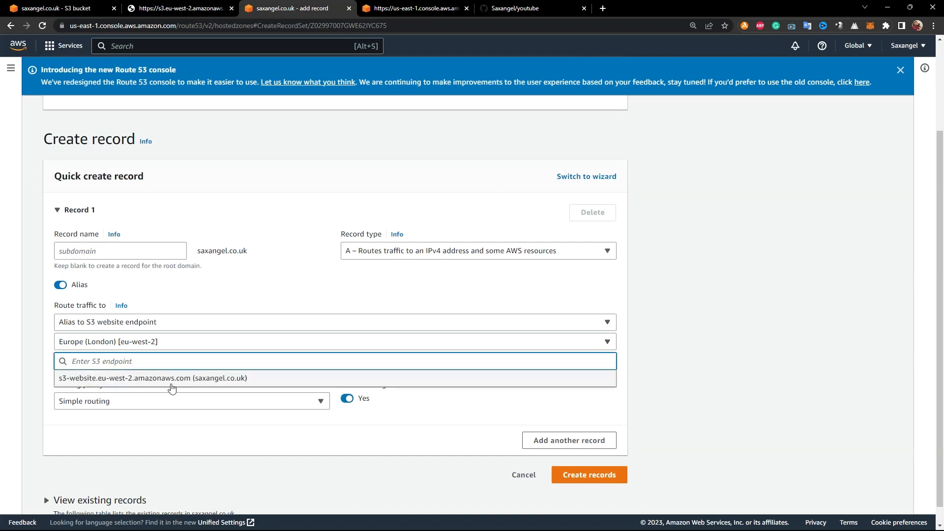
pyautogui.click(145, 377)
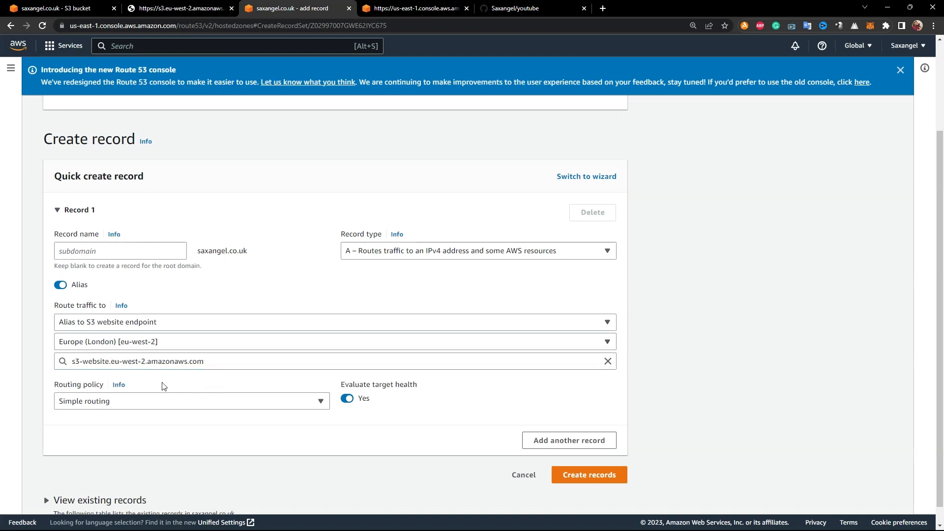
# - Keep Simple routing as the routing policy and create the alias A record in the saxangel.co.uk hosted zone
pyautogui.scroll(-1, 181, 401)
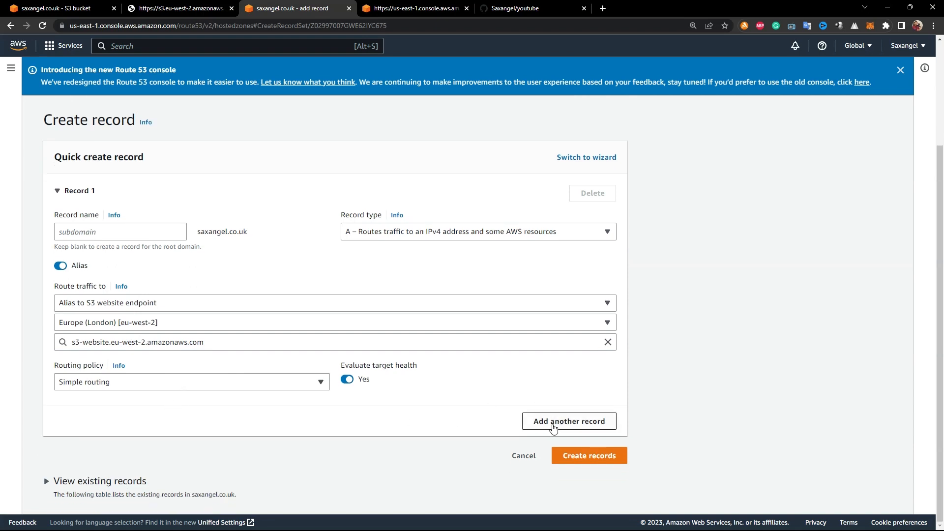
pyautogui.click(322, 387)
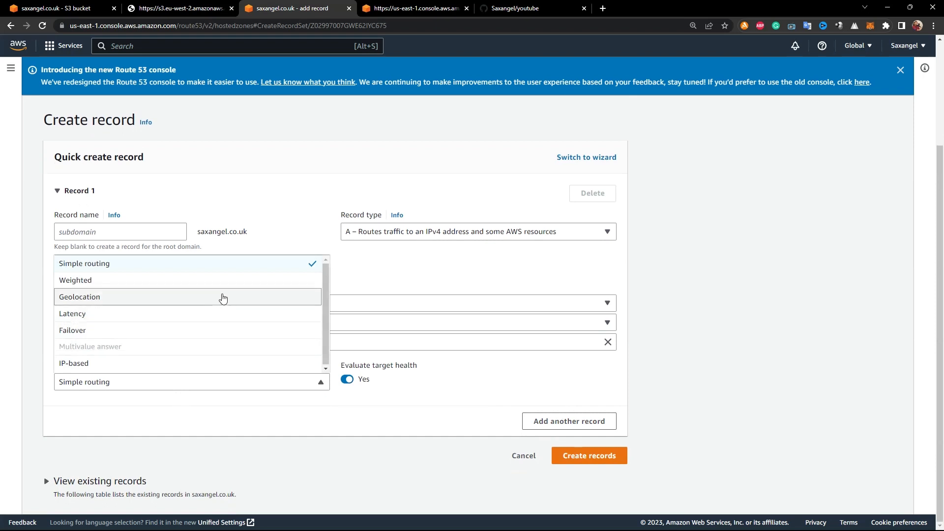
pyautogui.click(408, 424)
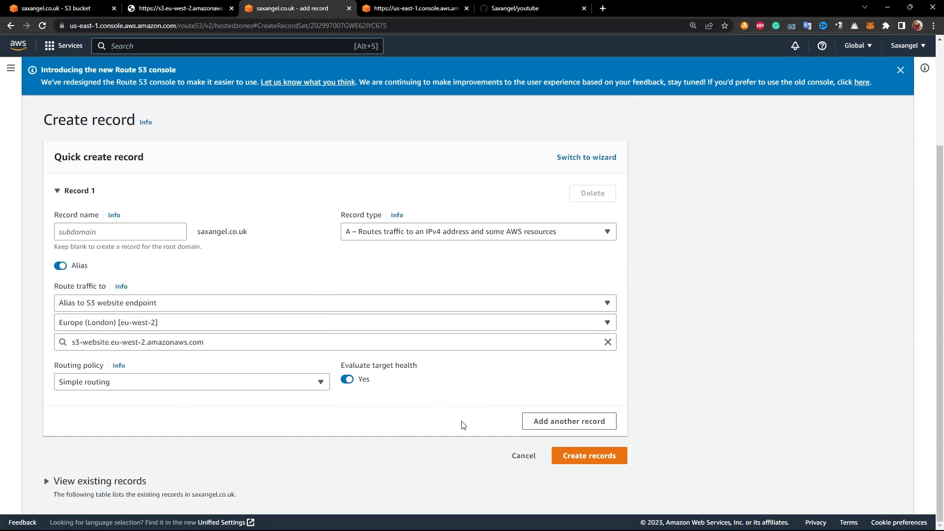
pyautogui.click(582, 457)
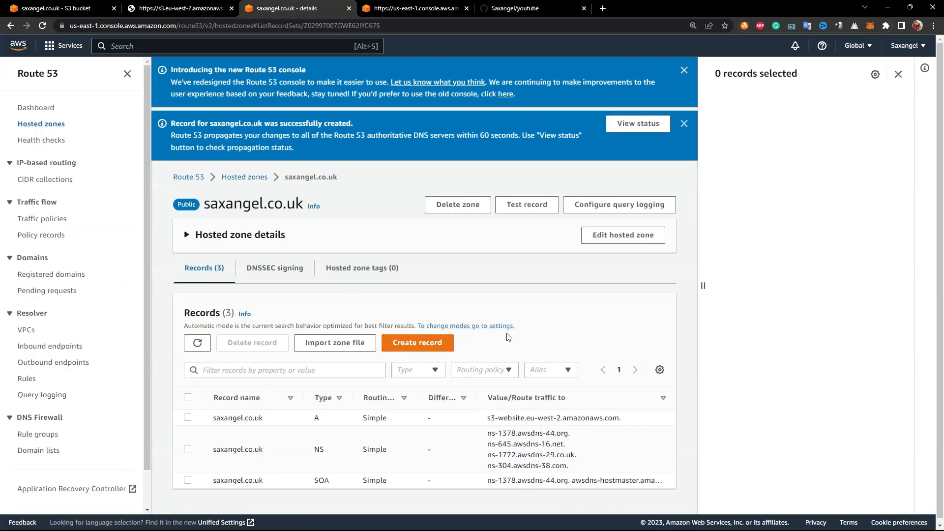
pyautogui.scroll(-1, 367, 426)
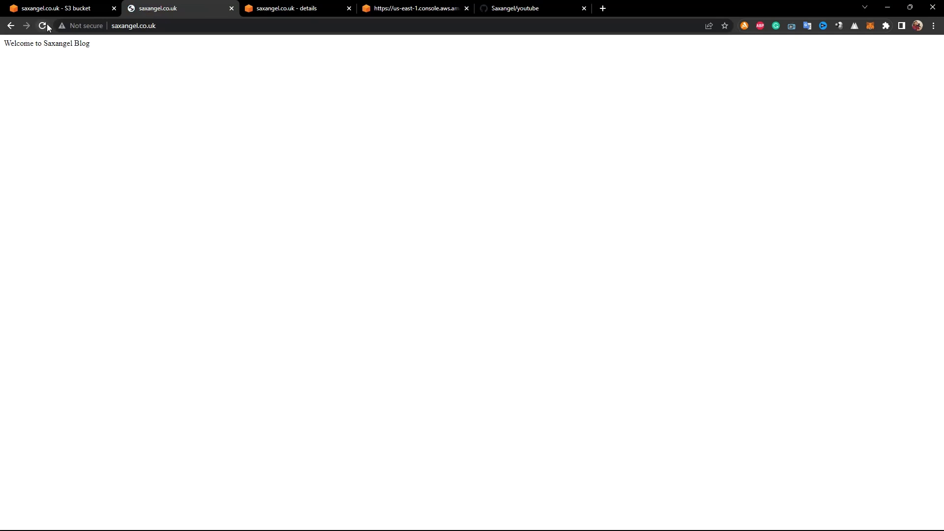
# - Reload the saxangel.co.uk website in the browser to check that the domain serves the S3-hosted page
pyautogui.click(44, 26)
pyautogui.click(40, 26)
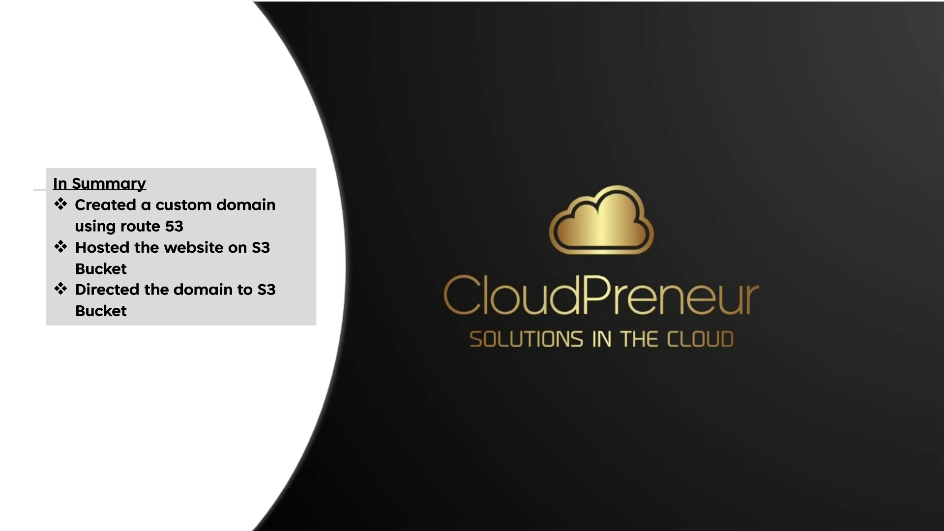
pyautogui.click(531, 528)
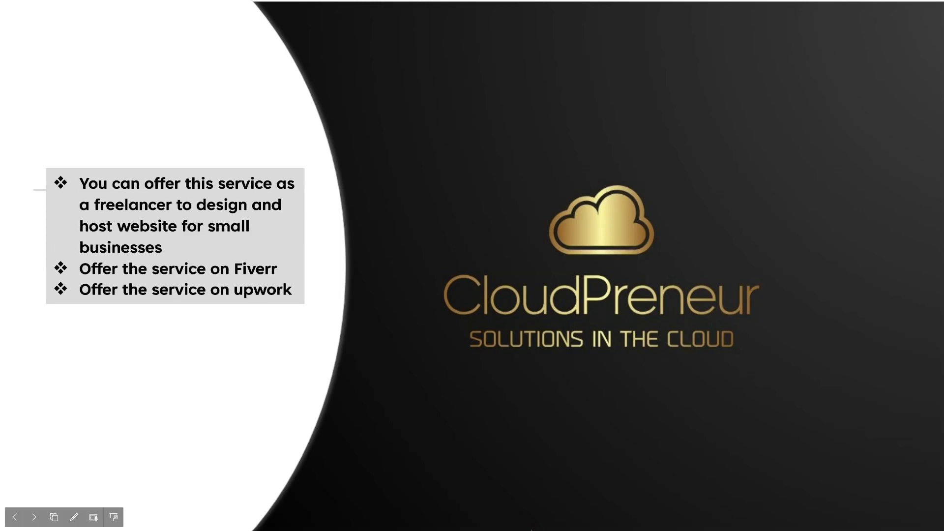